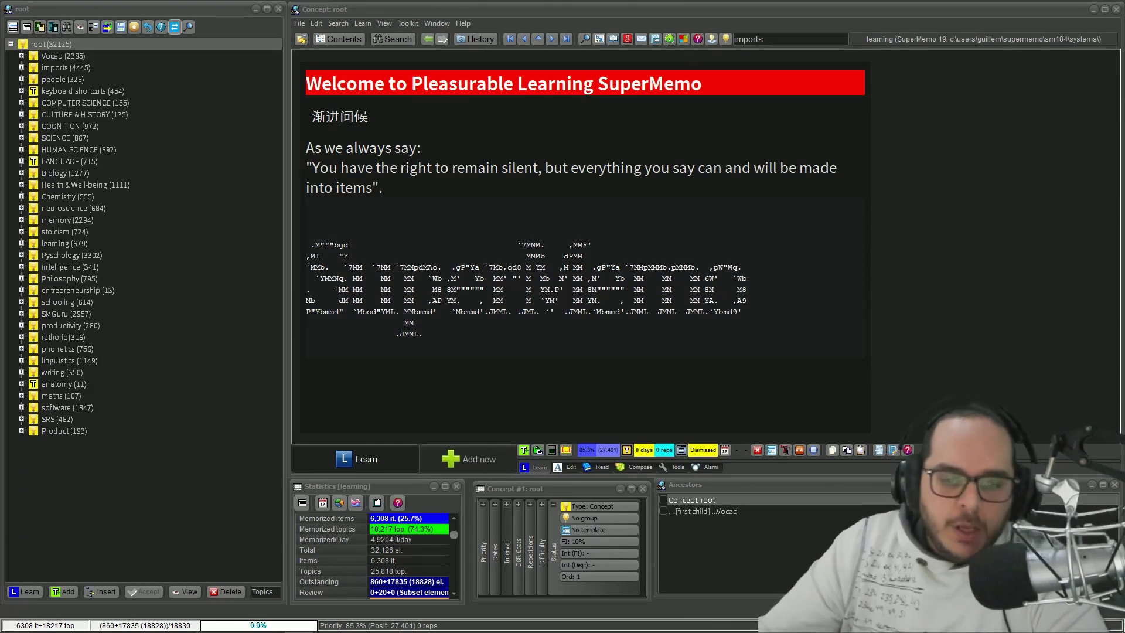
# Open the Window menu and move across to the Toolkit menu.
pyautogui.click(439, 21)
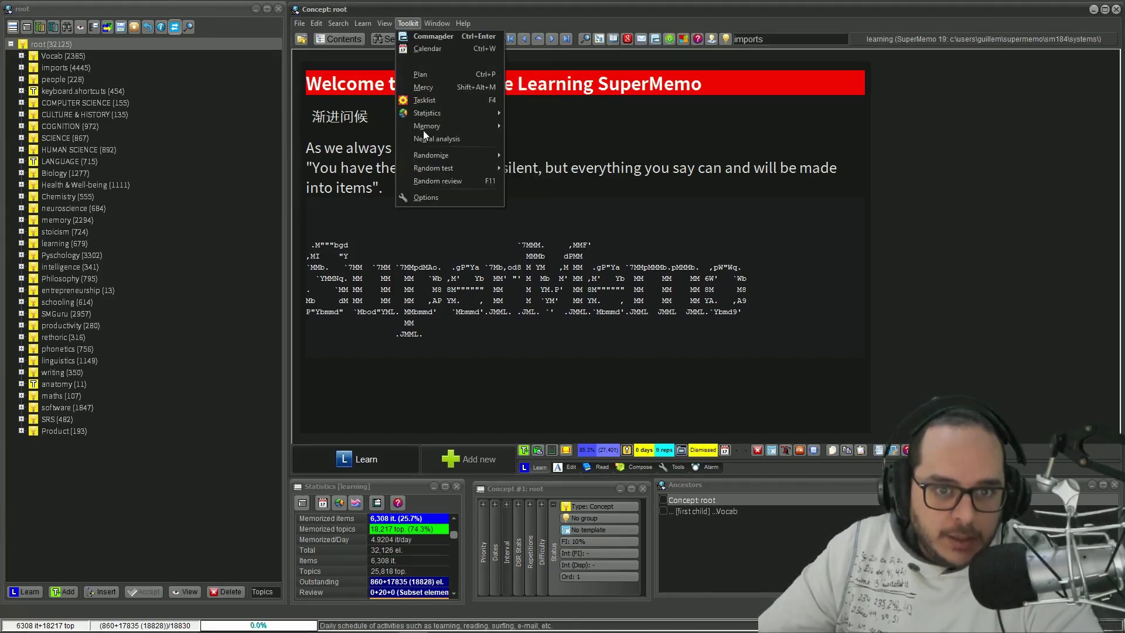
# In Toolkit > Options, raise the Learning tab's forgetting index slider to 10%.
pyautogui.click(431, 194)
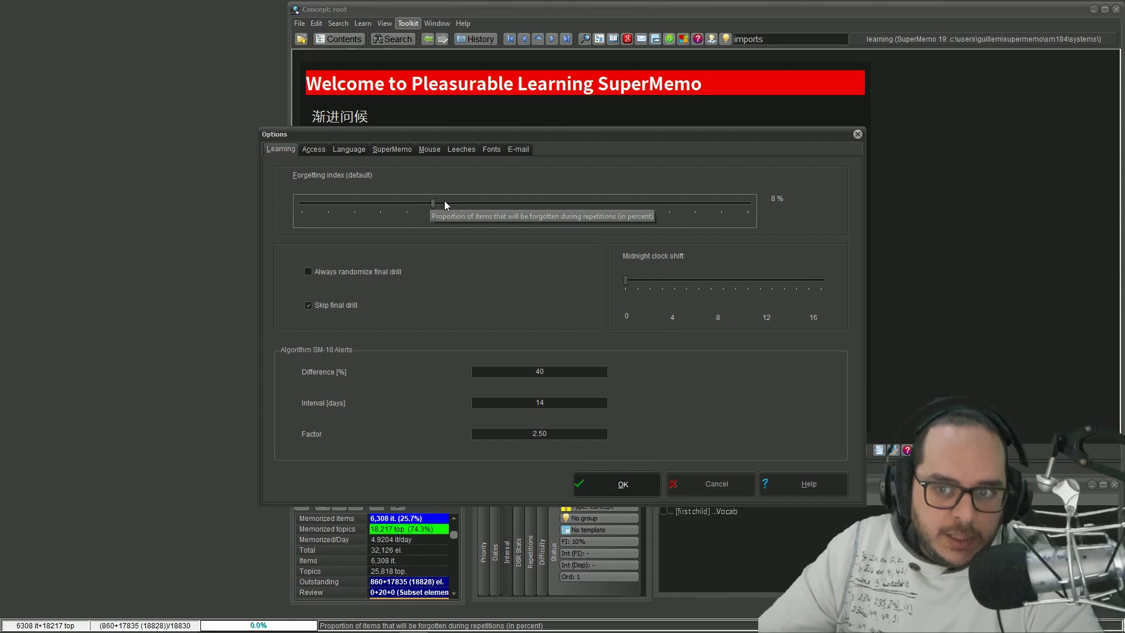
pyautogui.click(471, 203)
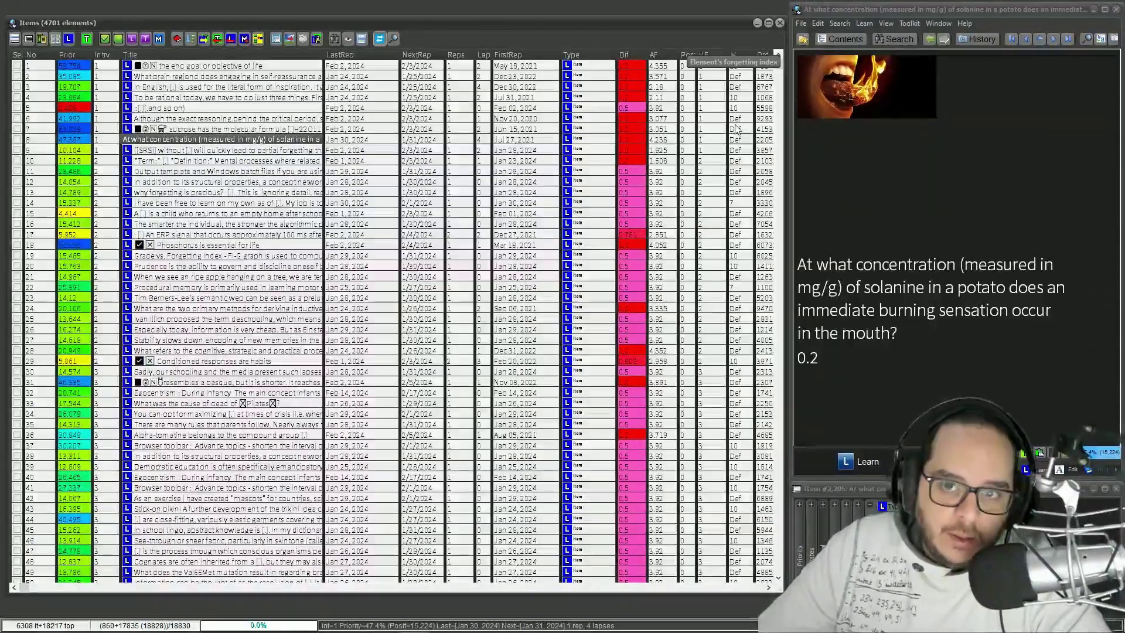
# Check the FI value of the row 5 '(...and so on)' item, then close the Items browser.
pyautogui.click(732, 108)
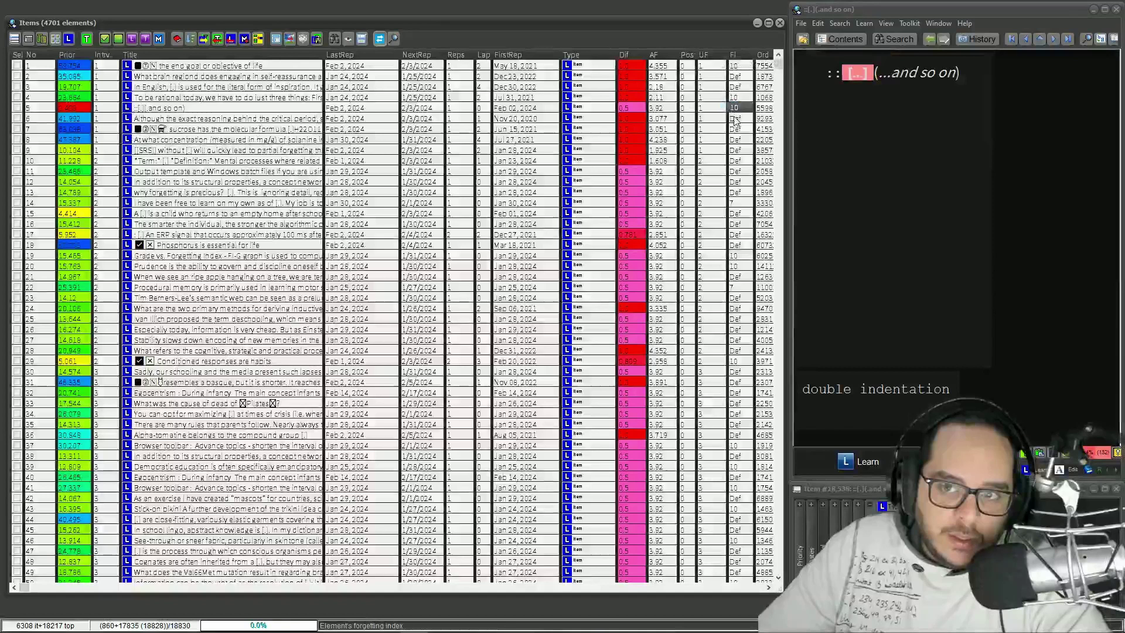
pyautogui.click(736, 119)
pyautogui.press('Up')
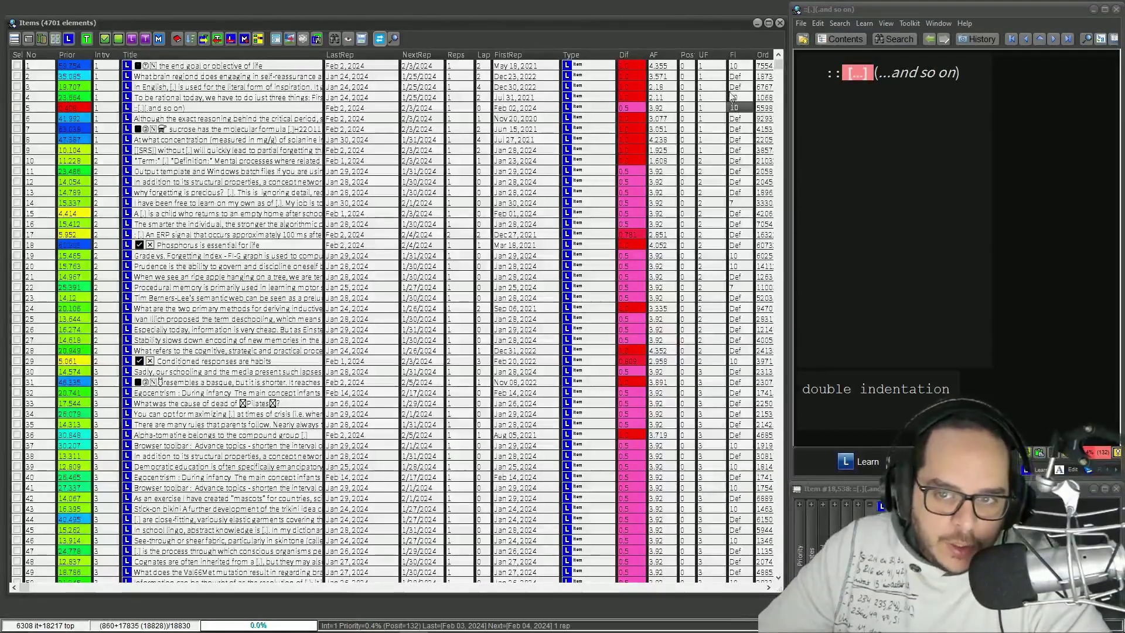
pyautogui.click(779, 23)
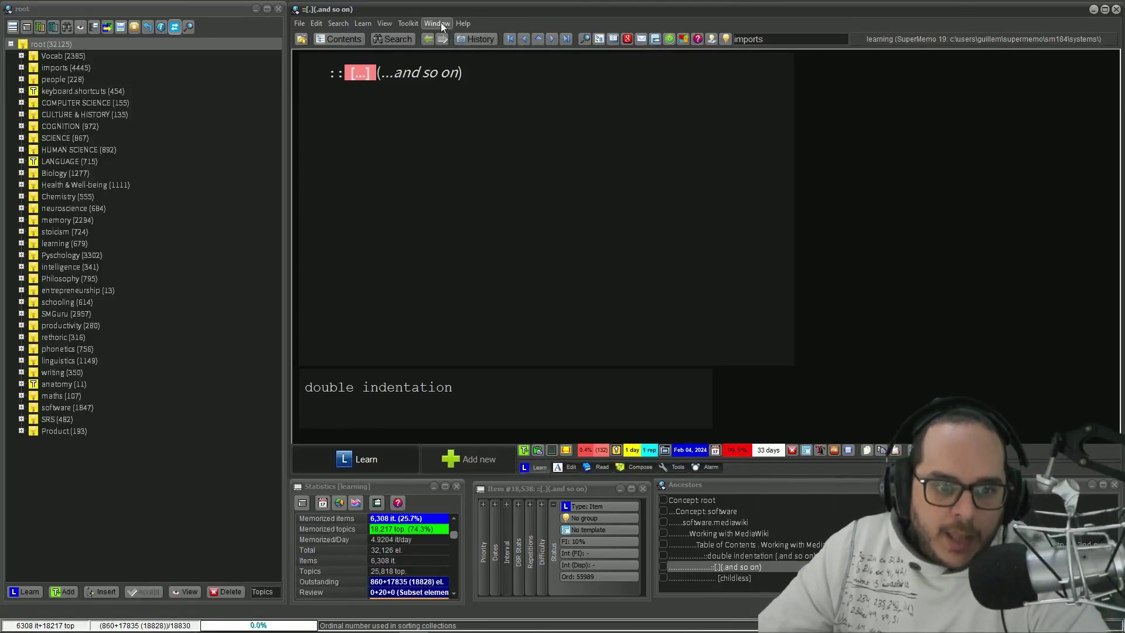
# In Toolkit > Options, drag the forgetting index slider below 9% and confirm with OK.
pyautogui.click(440, 22)
pyautogui.click(440, 195)
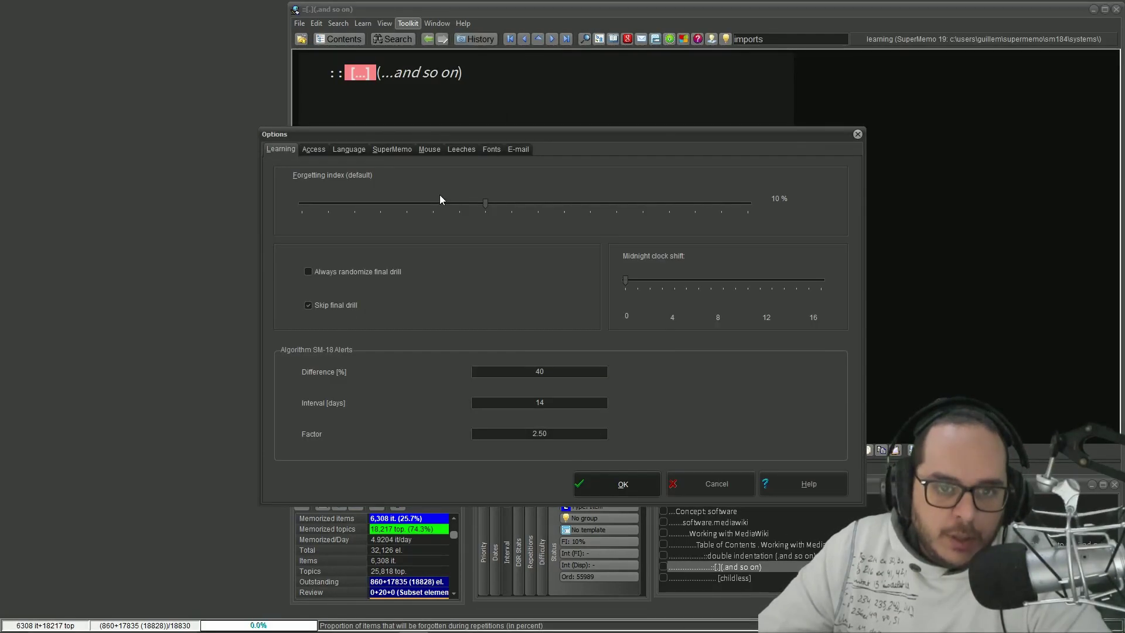
pyautogui.moveTo(485, 201); pyautogui.dragTo(401, 193)
pyautogui.click(610, 486)
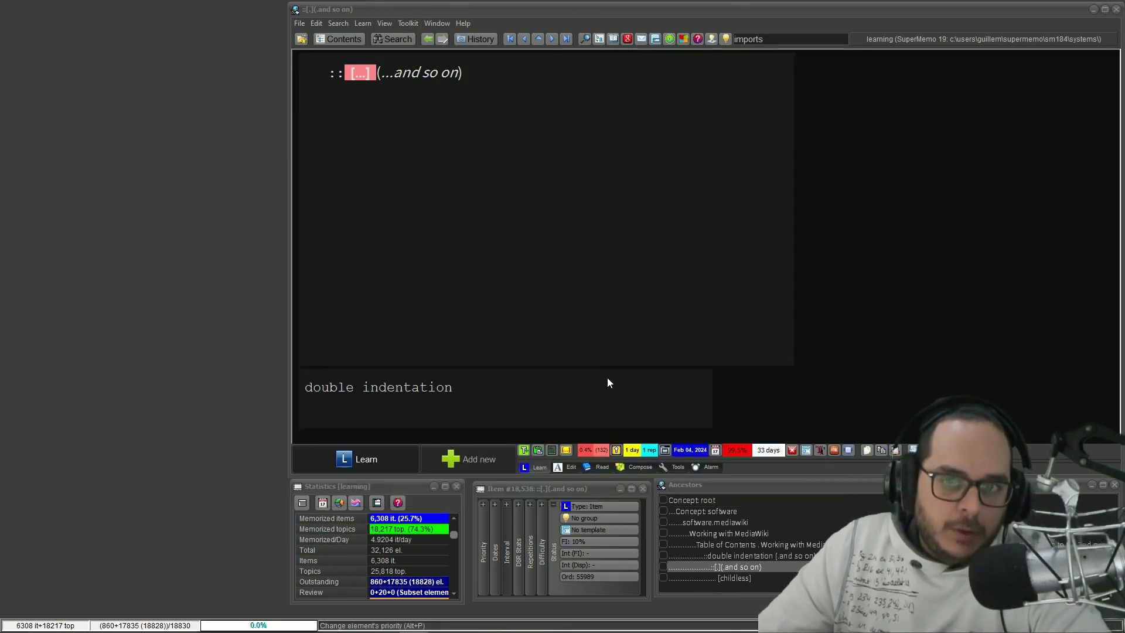
pyautogui.click(443, 23)
pyautogui.click(414, 24)
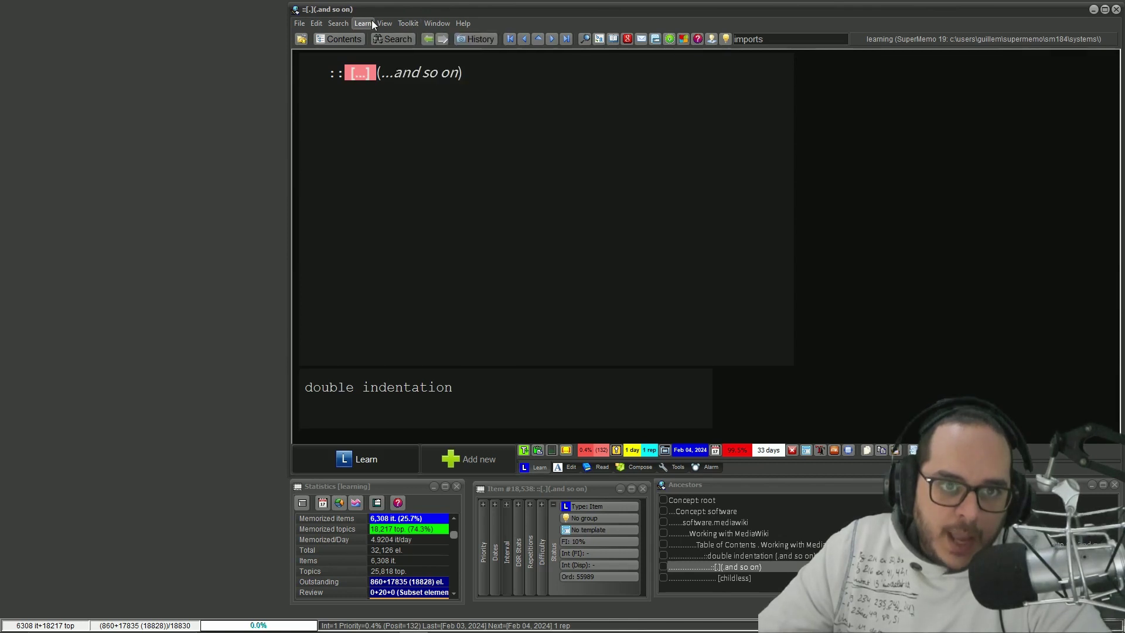
# List all items, compare FI values of rows 574 and 612, sort by FI, then close the browser.
pyautogui.click(384, 24)
pyautogui.click(409, 158)
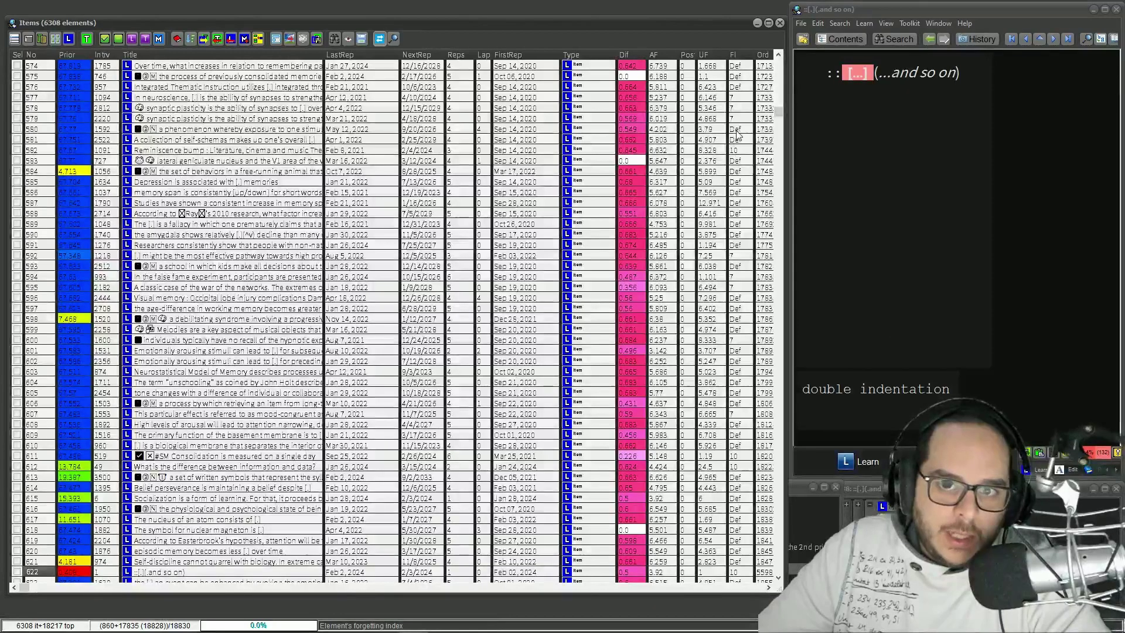
pyautogui.click(737, 66)
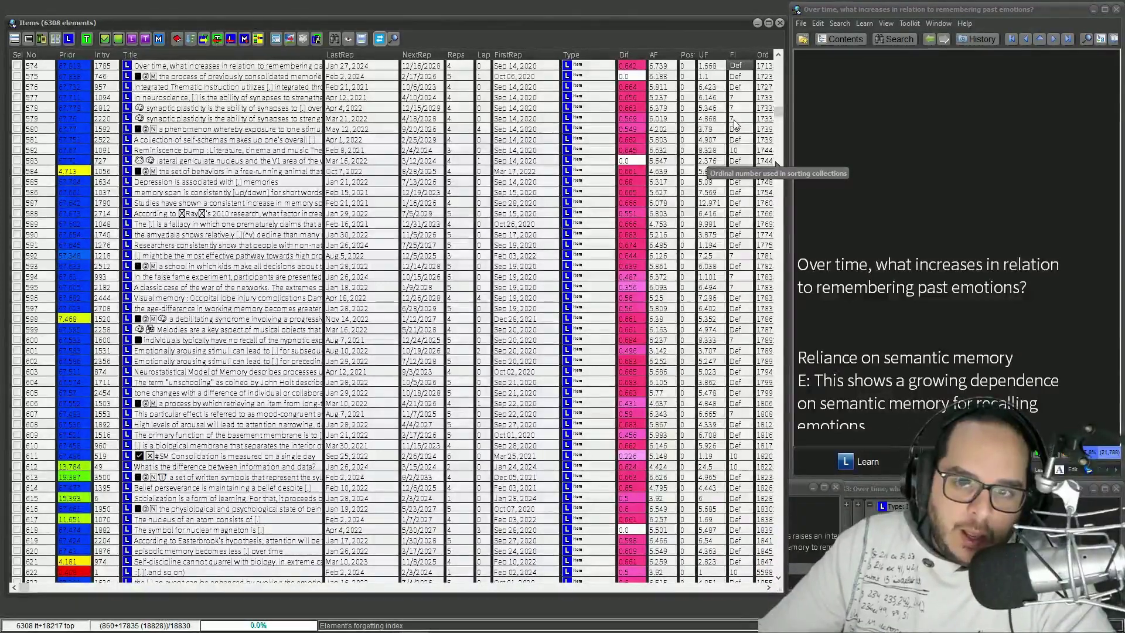
pyautogui.click(734, 467)
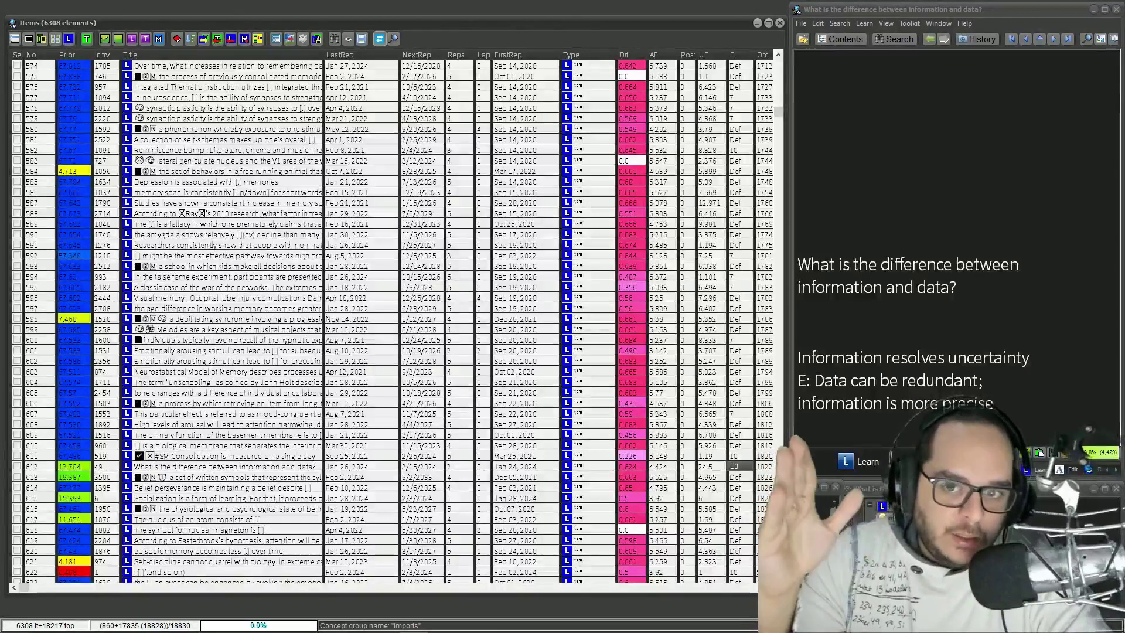
pyautogui.click(734, 54)
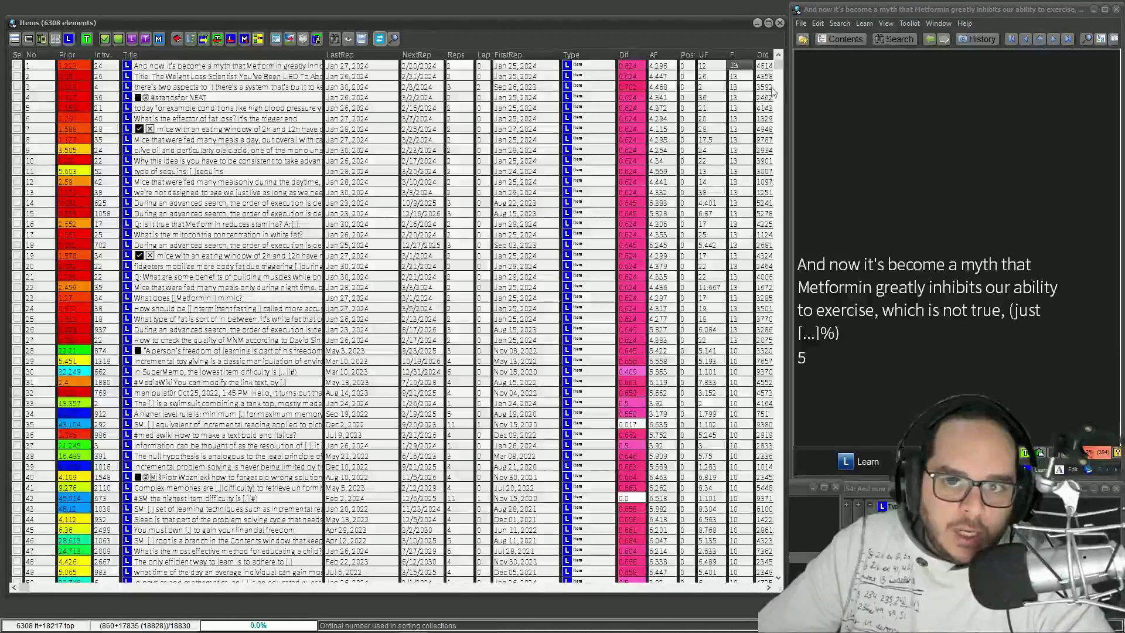
pyautogui.moveTo(779, 64); pyautogui.dragTo(782, 309)
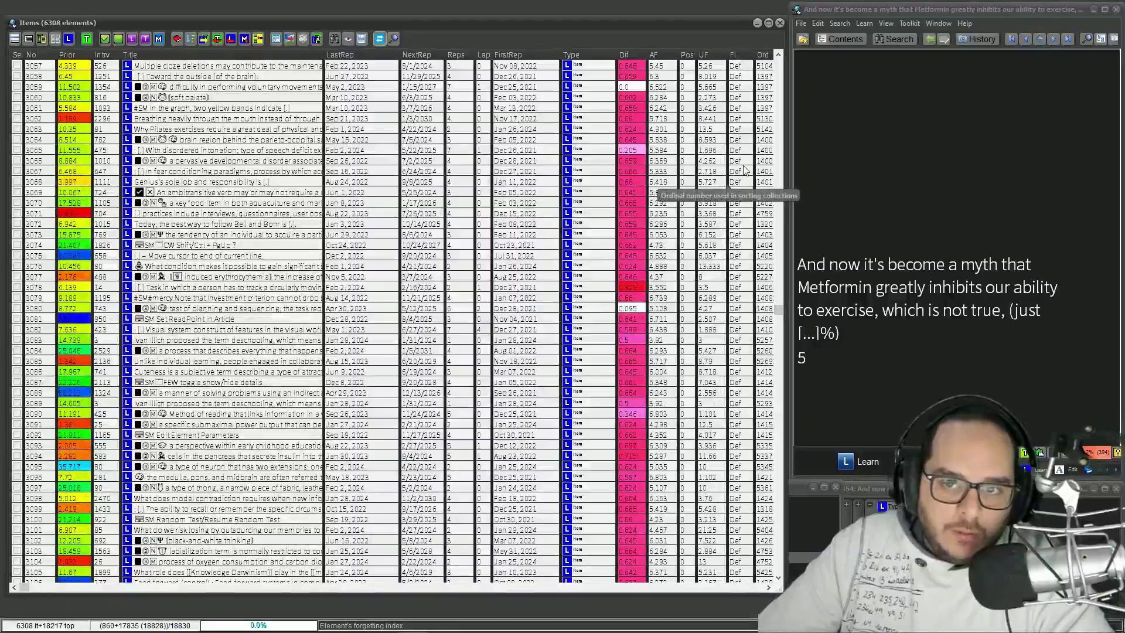
pyautogui.click(780, 22)
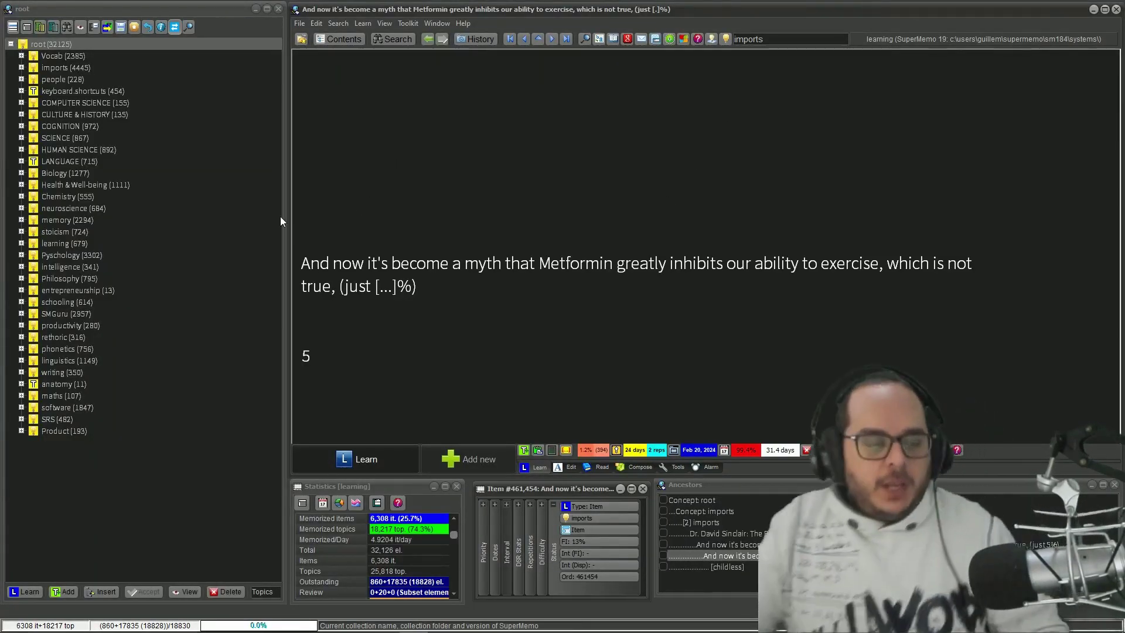
# Start learning, make a cloze from 'Analysis' with Alt+Z, and check its 10% forgetting index.
pyautogui.click(357, 459)
pyautogui.press('Return')
pyautogui.moveTo(363, 79); pyautogui.dragTo(307, 80)
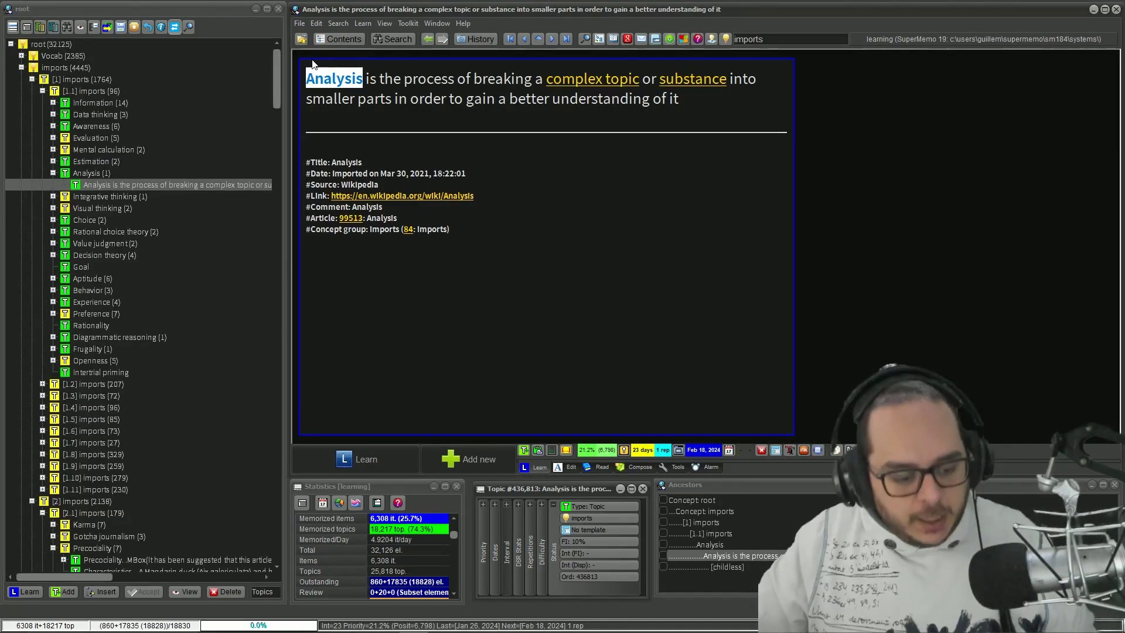
pyautogui.hotkey('alt', 'z')
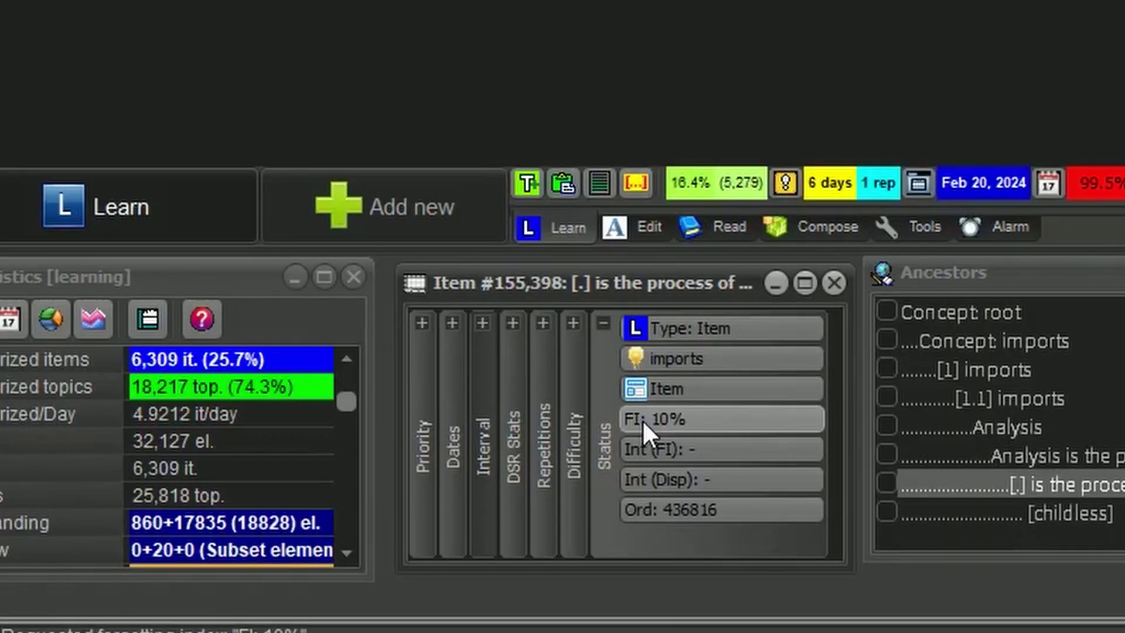
pyautogui.click(642, 420)
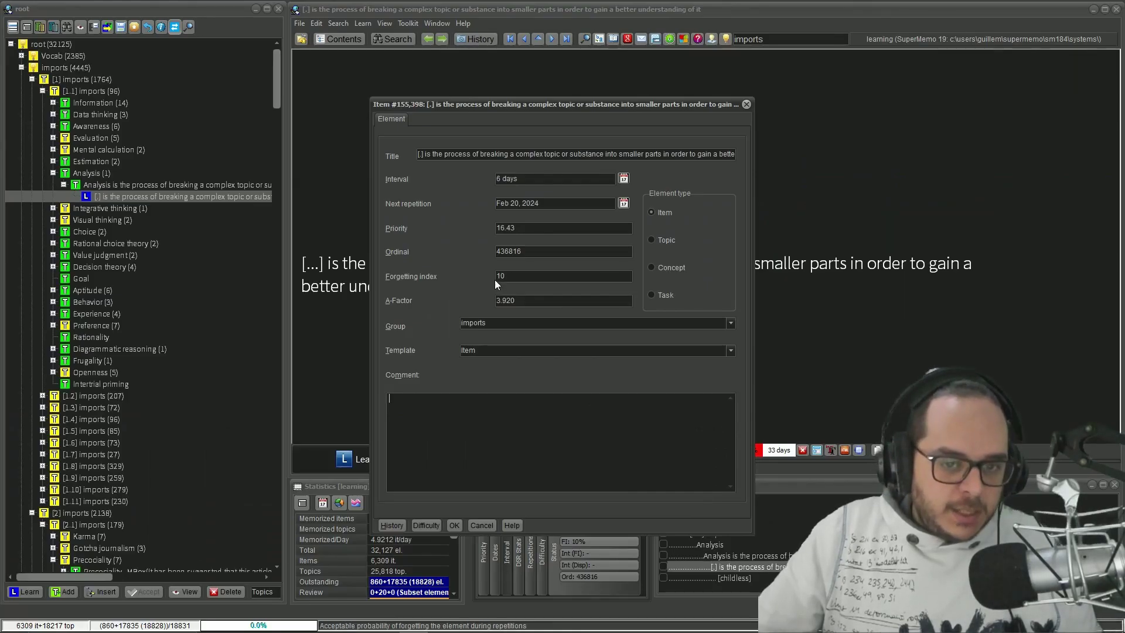
pyautogui.click(746, 103)
# Review Toolkit > Options without changes, then open the imports concept from the Search menu.
pyautogui.click(437, 23)
pyautogui.moveTo(408, 23)
pyautogui.click(446, 198)
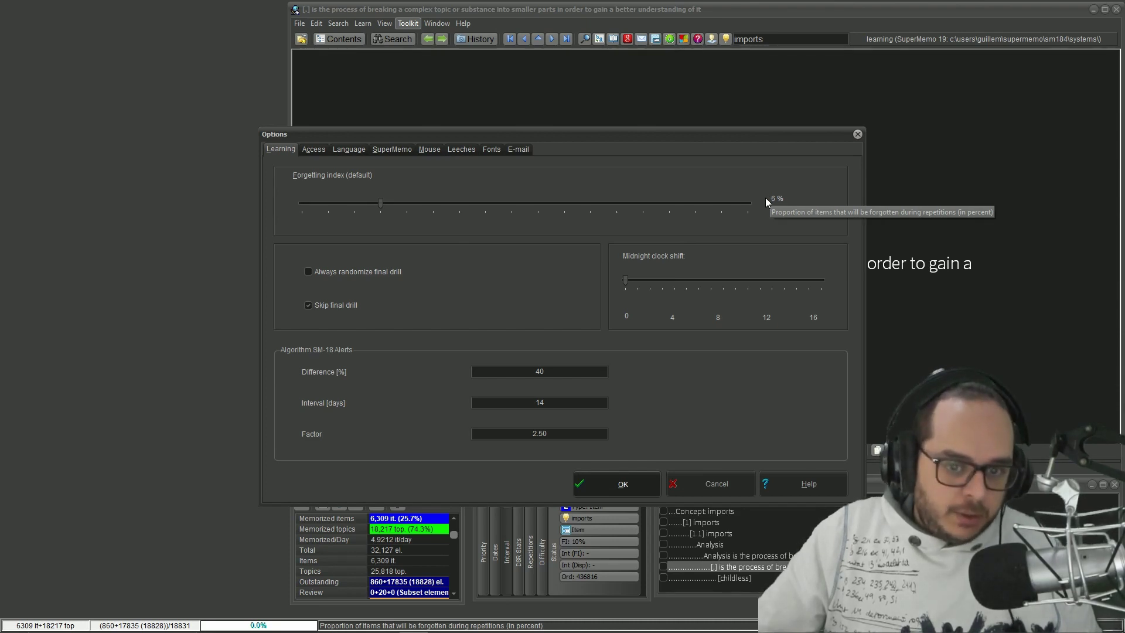
pyautogui.click(857, 134)
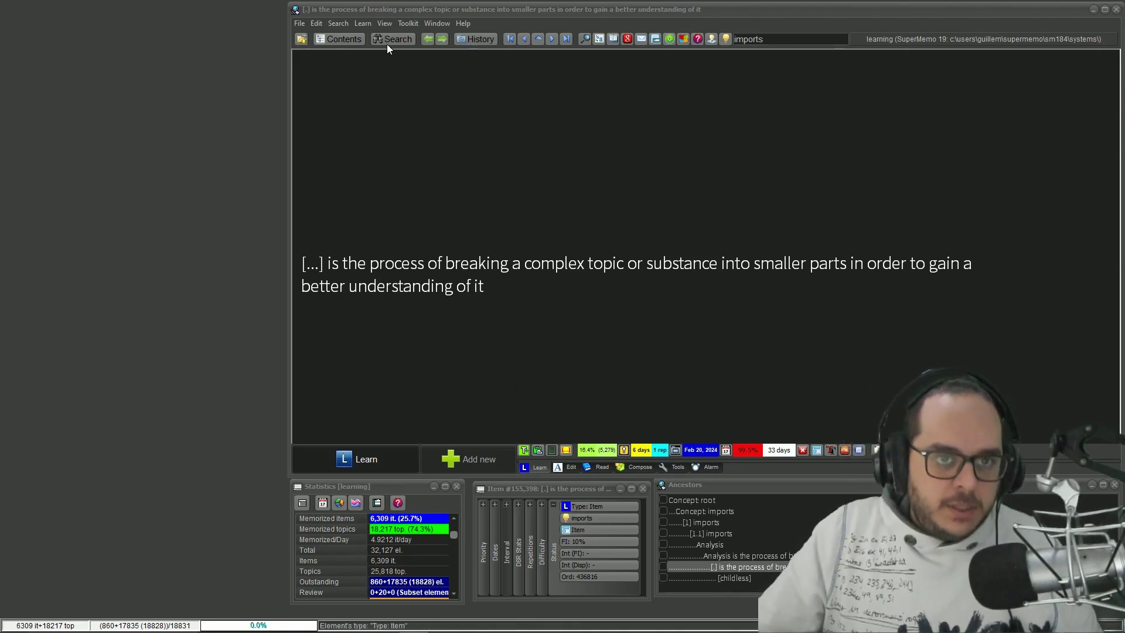
pyautogui.click(341, 23)
pyautogui.click(351, 119)
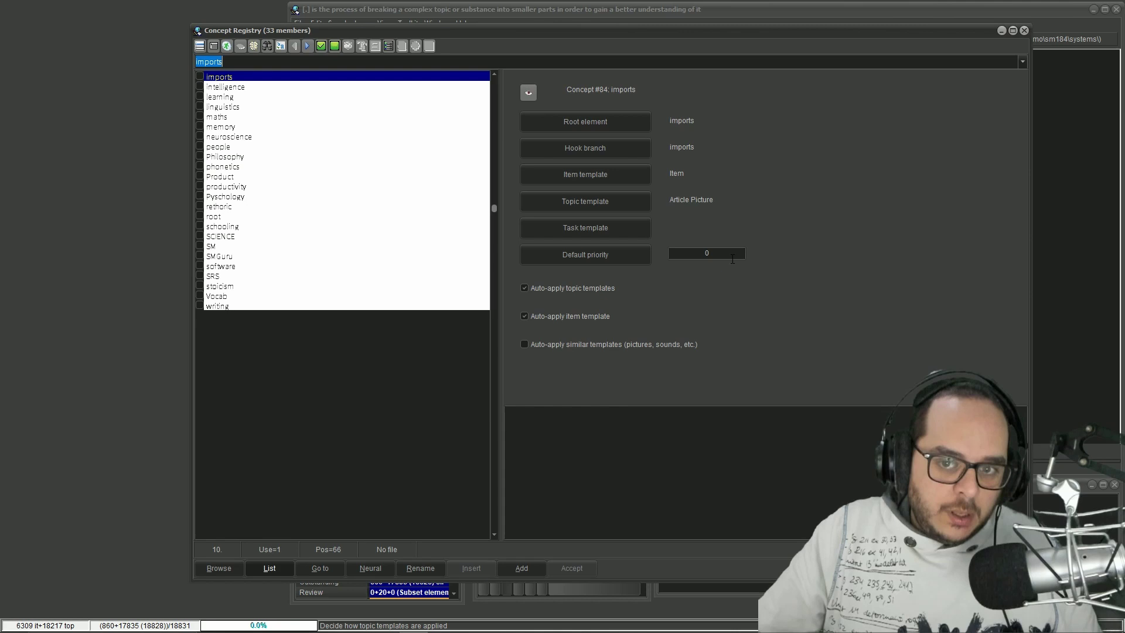
pyautogui.click(1023, 30)
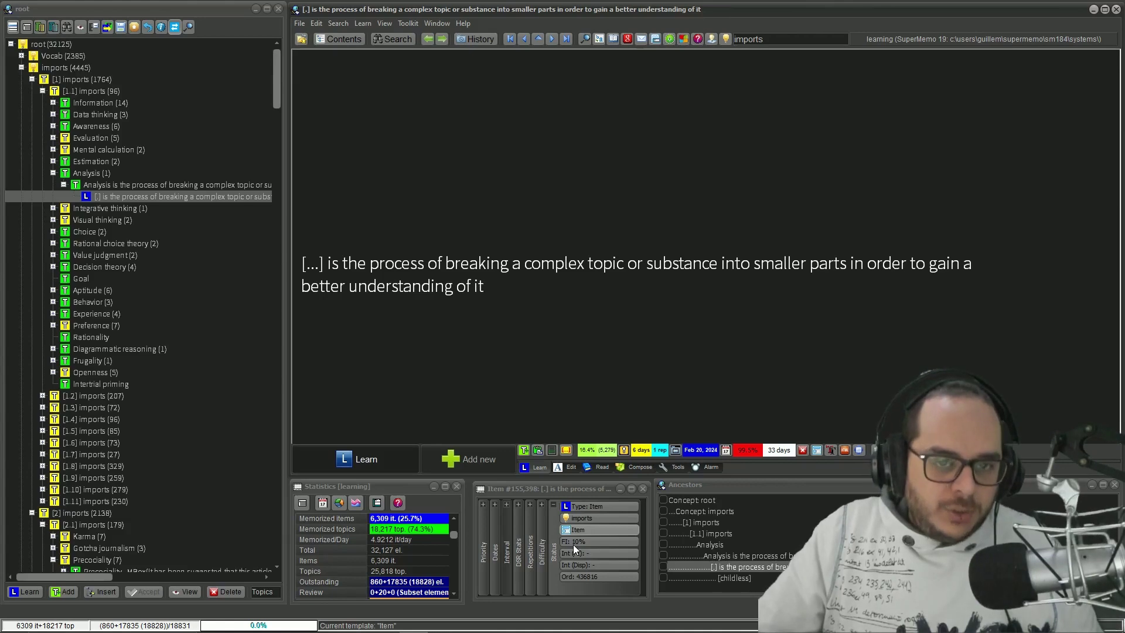
pyautogui.click(209, 198)
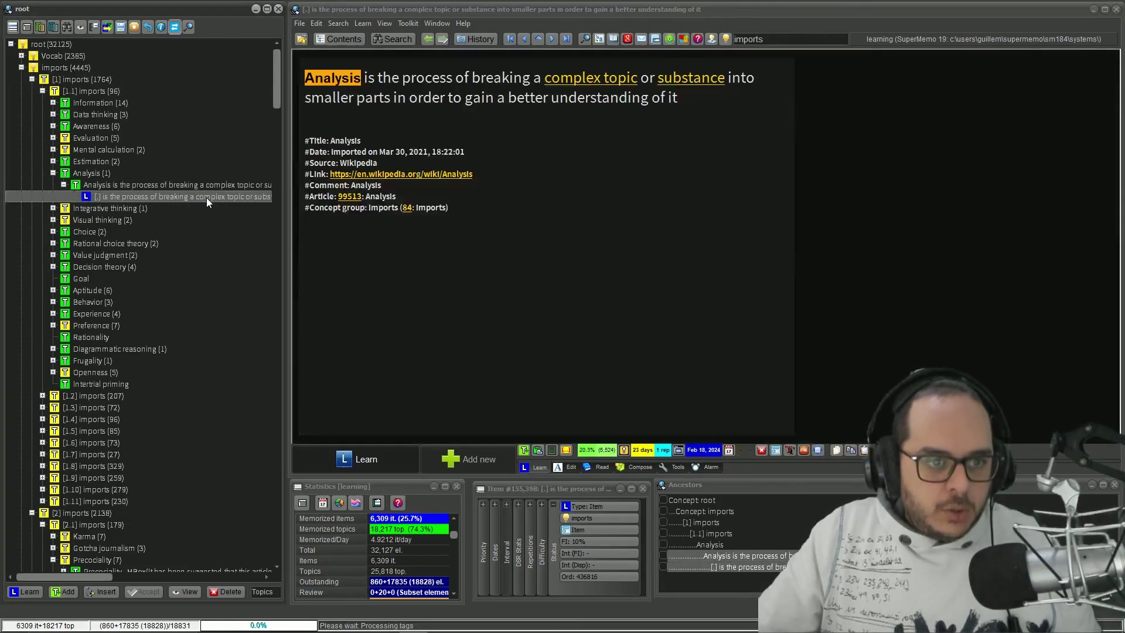
pyautogui.doubleClick(206, 198)
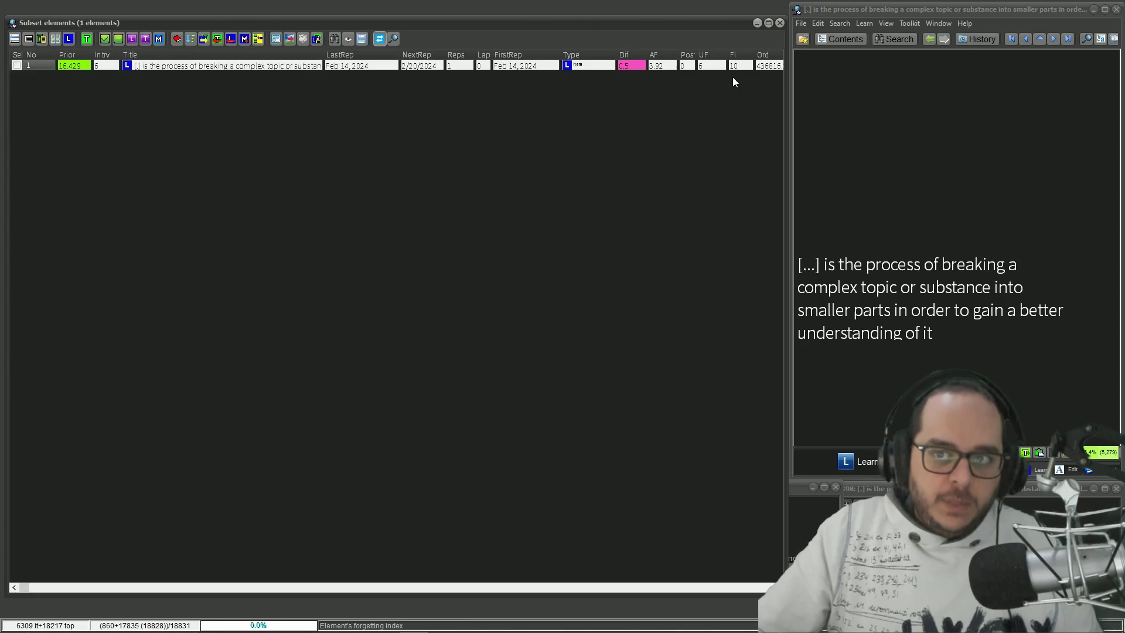
pyautogui.click(764, 10)
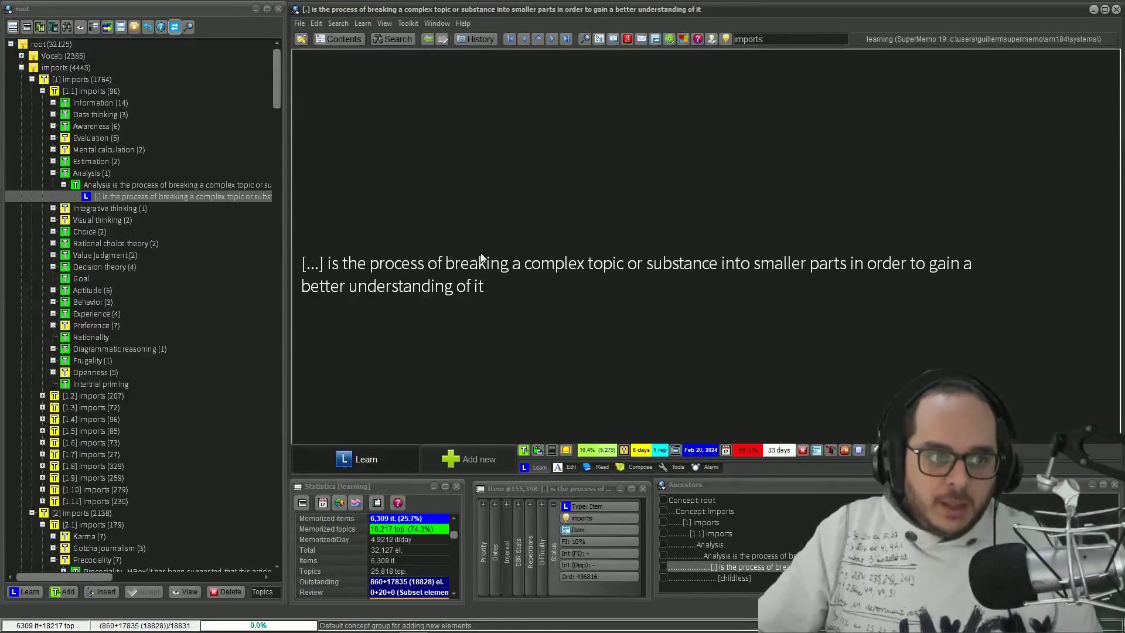
# Create a new item under the root branch of the Contents tree via New > Item.
pyautogui.rightClick(52, 44)
pyautogui.moveTo(77, 50)
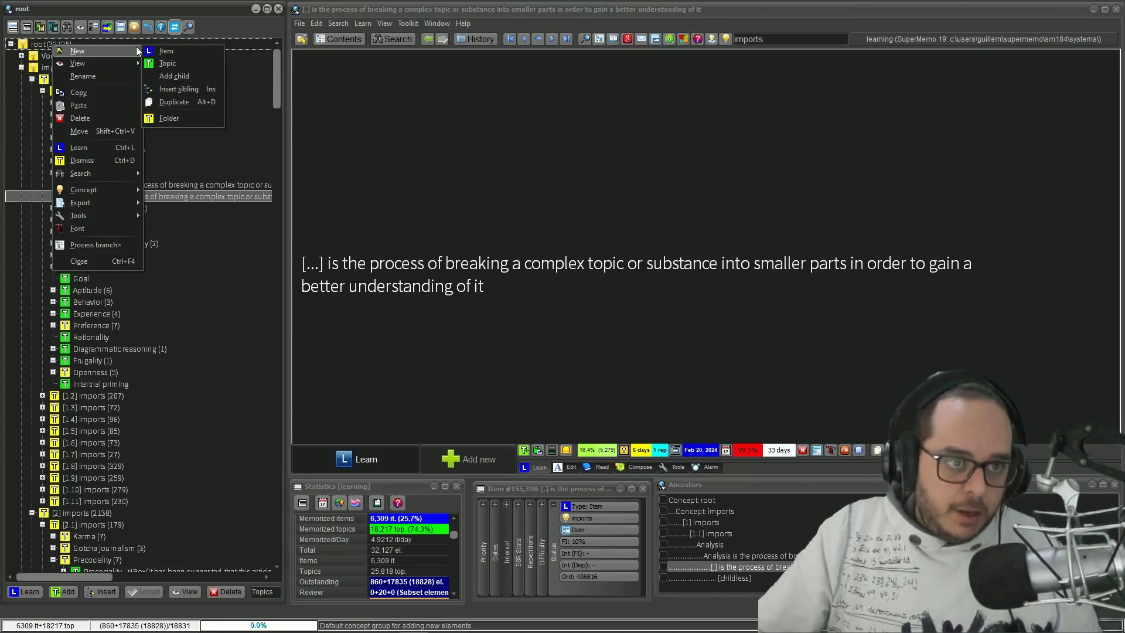
pyautogui.click(165, 52)
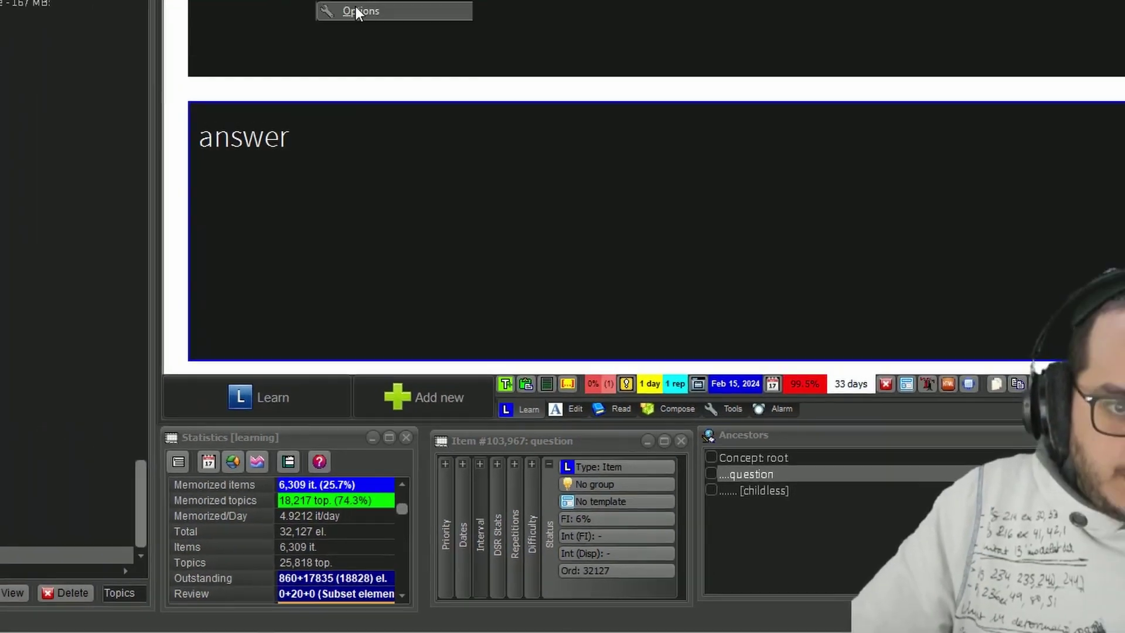
# Lower the default forgetting index below 6% in the learning settings opened with Ctrl+Alt+O.
pyautogui.hotkey('ctrl', 'alt', 'o')
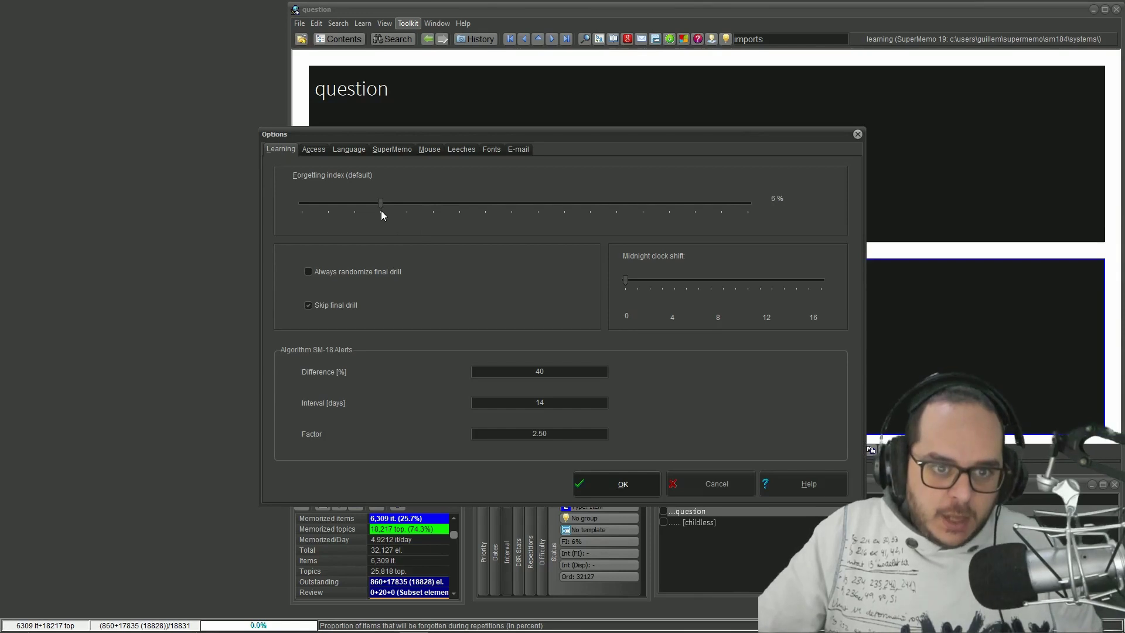
pyautogui.moveTo(378, 203); pyautogui.dragTo(351, 203)
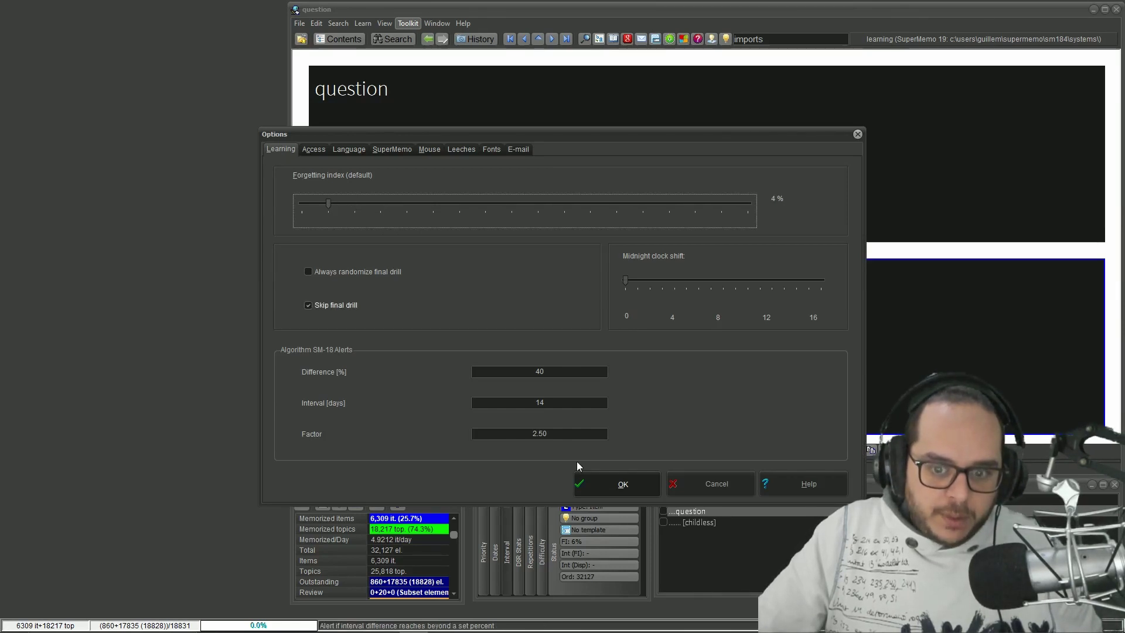
pyautogui.click(603, 488)
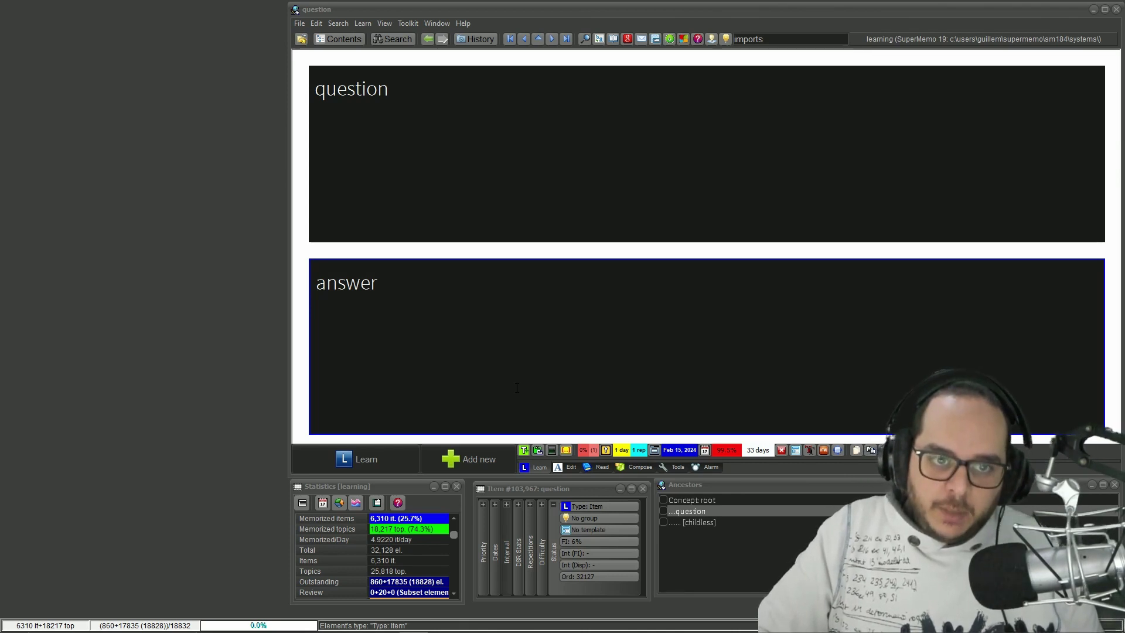
# Finish editing the answer and read the question item's forgetting index of 6 in its parameters.
pyautogui.press('Escape')
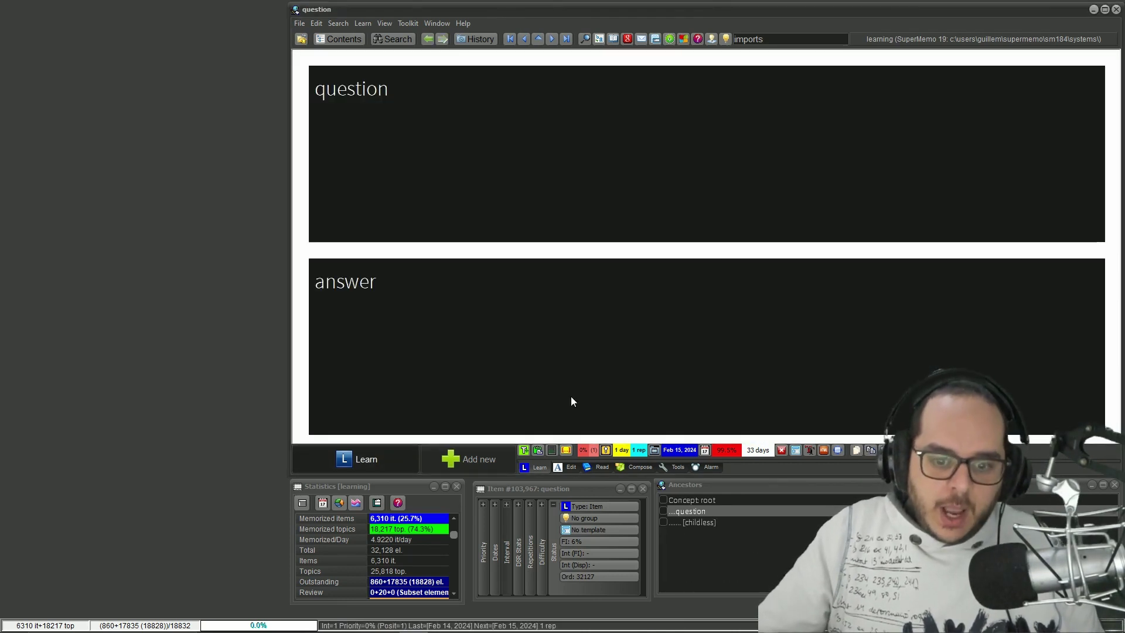
pyautogui.click(581, 541)
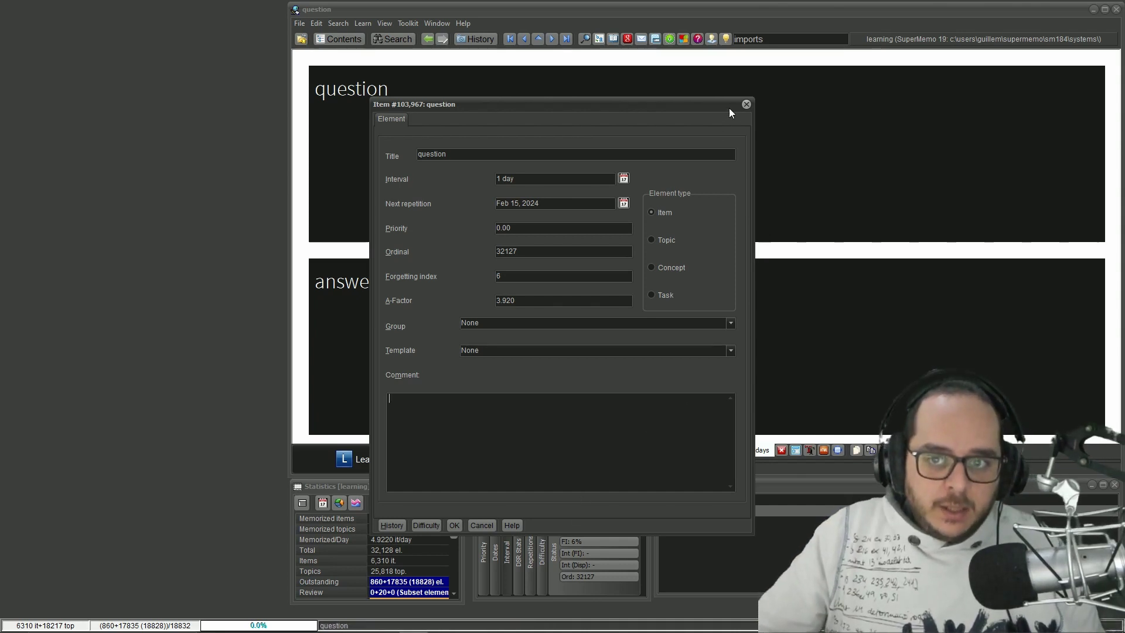
pyautogui.click(746, 104)
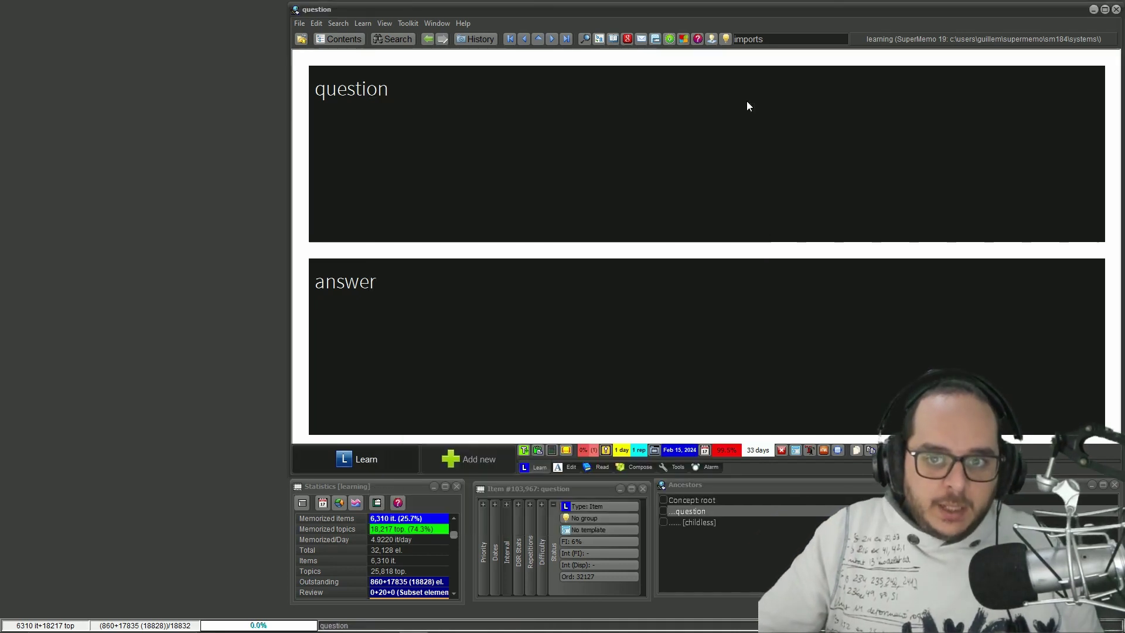
# Confirm the question item's requested forgetting index is 6% from the Contents view, then return to Desiccation.
pyautogui.click(338, 40)
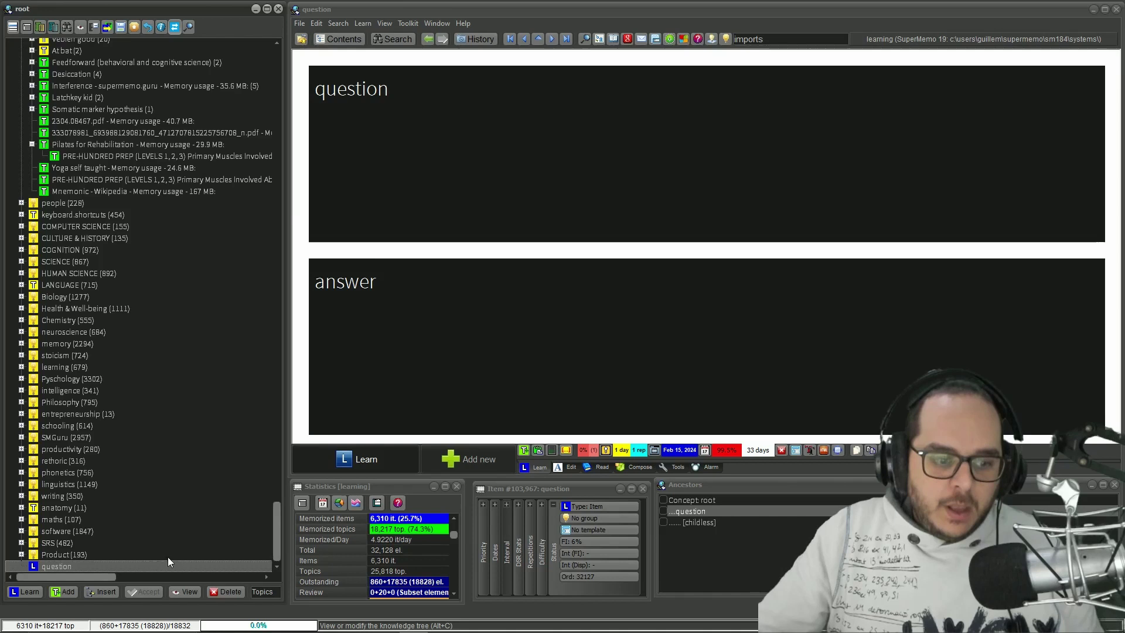
pyautogui.rightClick(145, 566)
pyautogui.moveTo(205, 345)
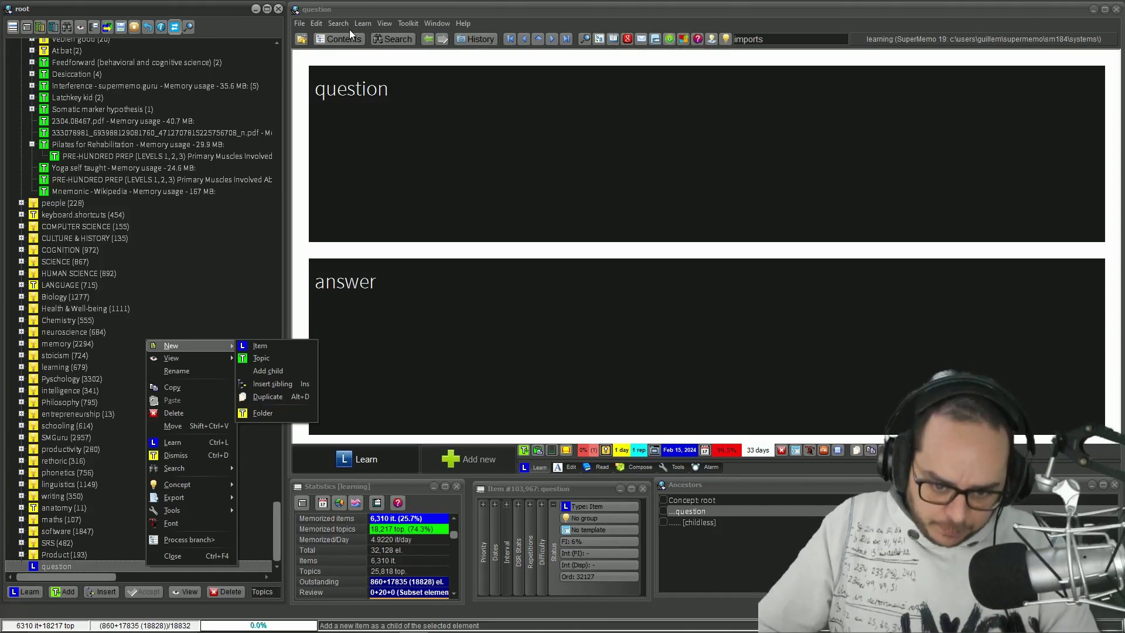
pyautogui.click(580, 544)
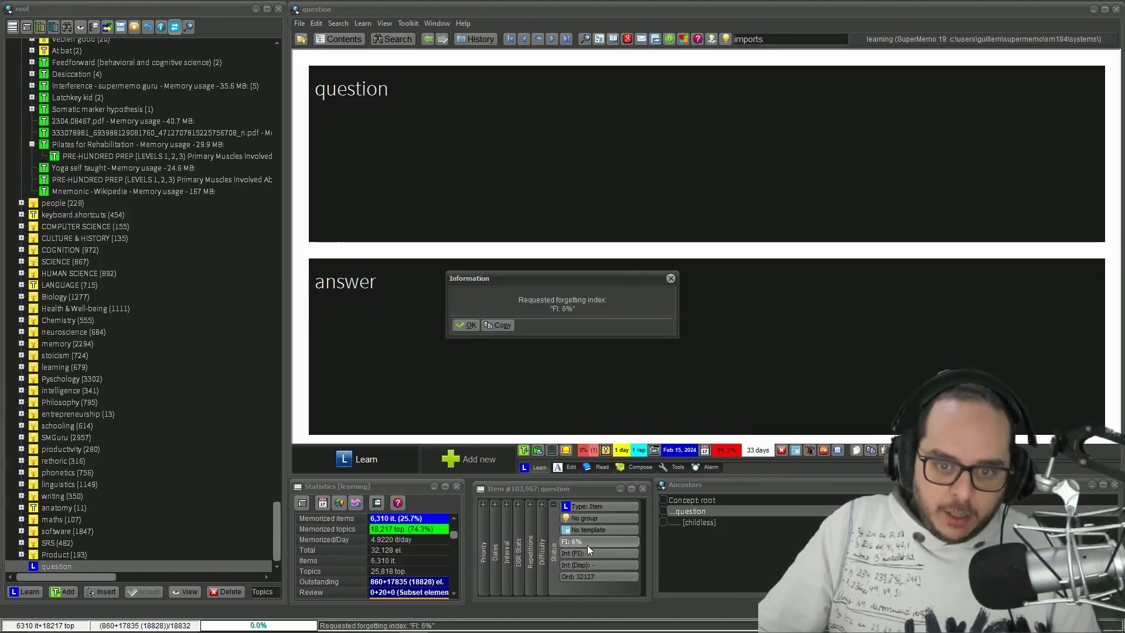
pyautogui.click(458, 328)
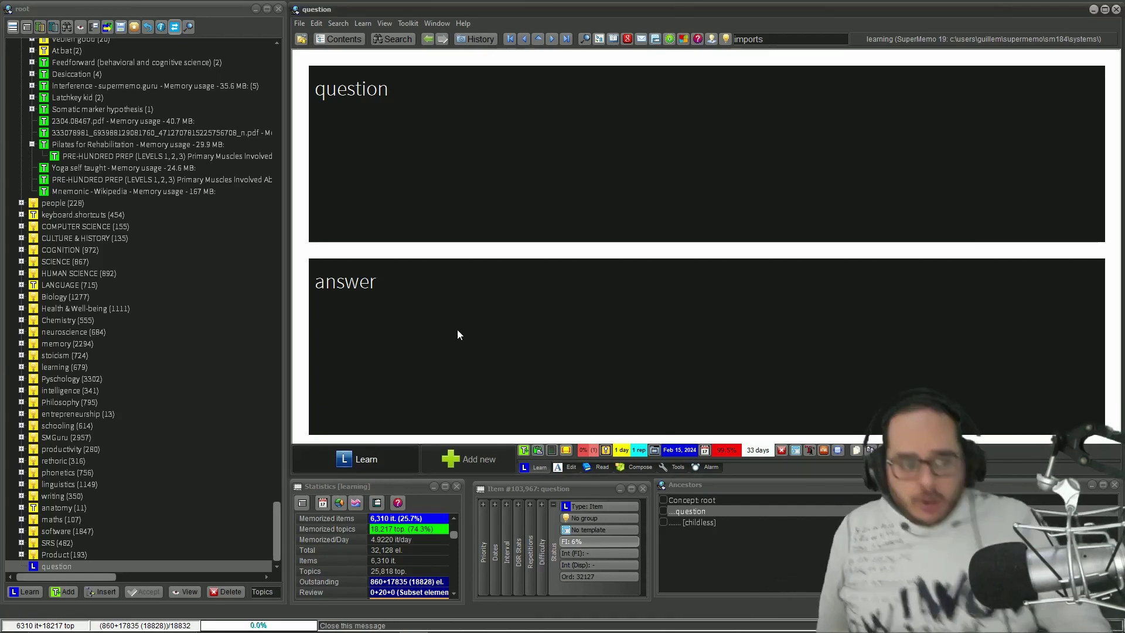
pyautogui.hotkey('alt', 'Left')
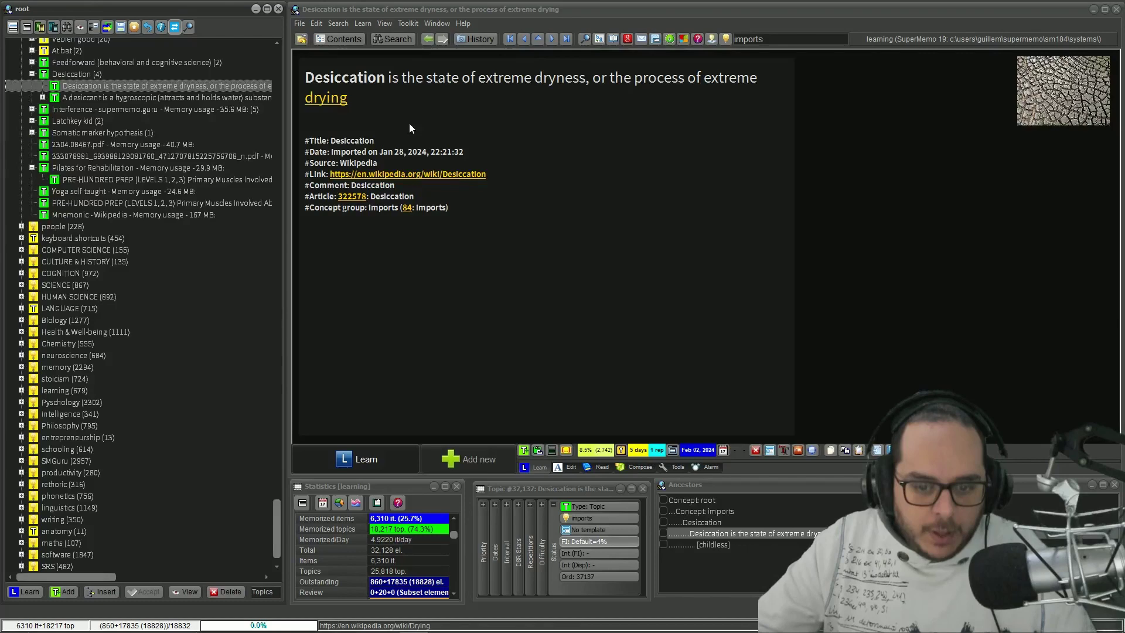
# Confirm the Desiccation topic's forgetting index is the 4% default and select the word Desiccation.
pyautogui.click(475, 194)
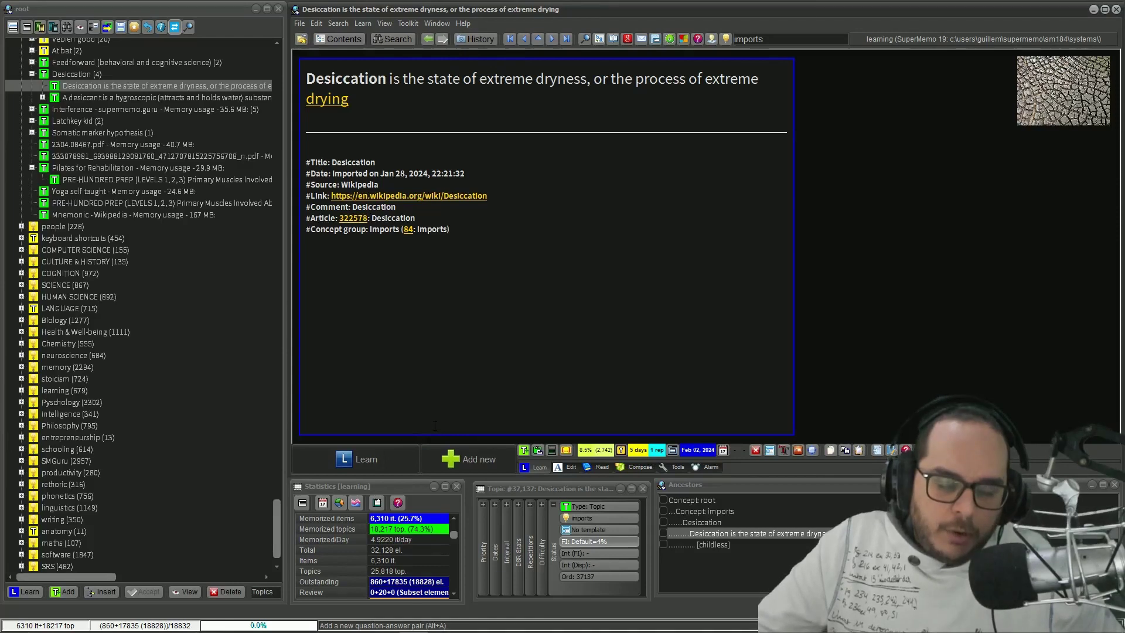
pyautogui.click(604, 540)
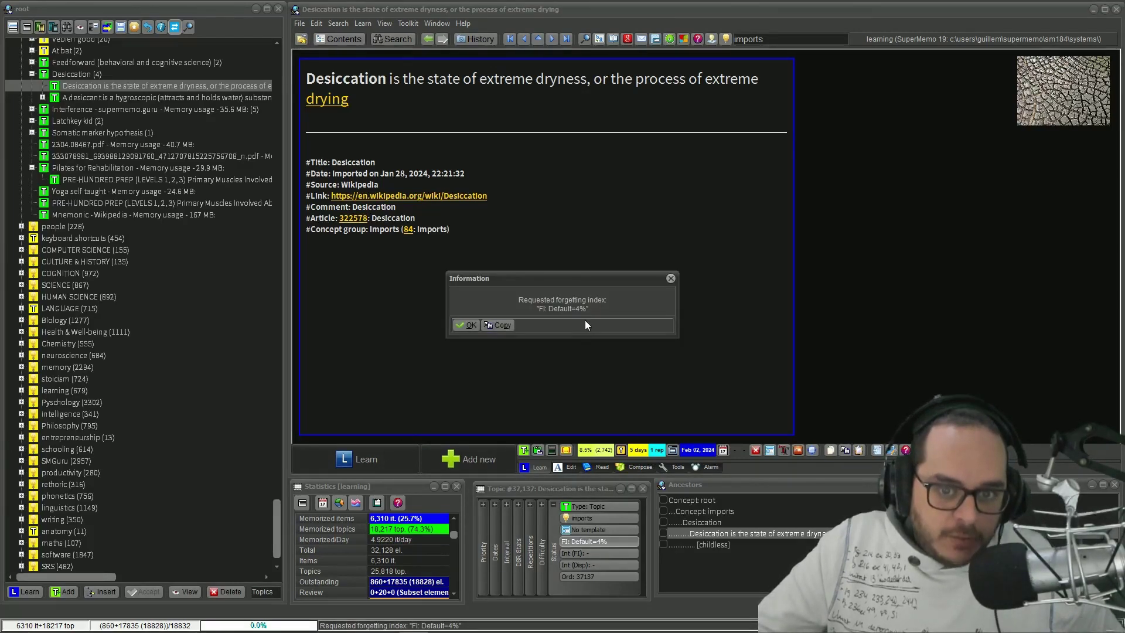
pyautogui.click(461, 329)
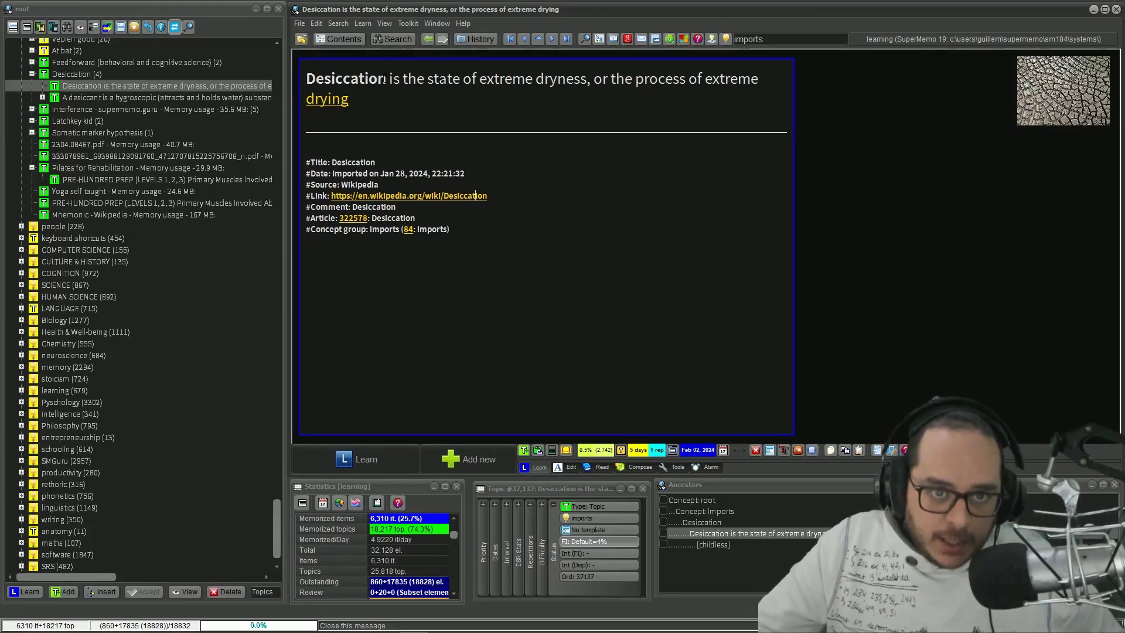
pyautogui.moveTo(385, 79); pyautogui.dragTo(307, 80)
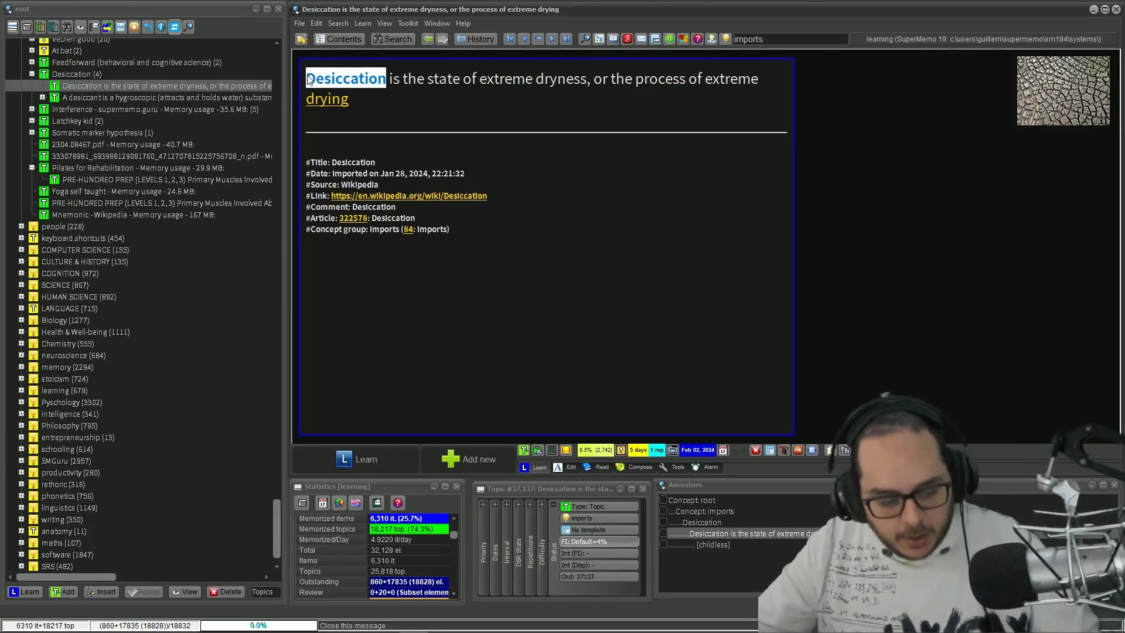
# Make a cloze item hiding 'Desiccation' and confirm its forgetting index is 4% in the browser.
pyautogui.hotkey('alt', 'z')
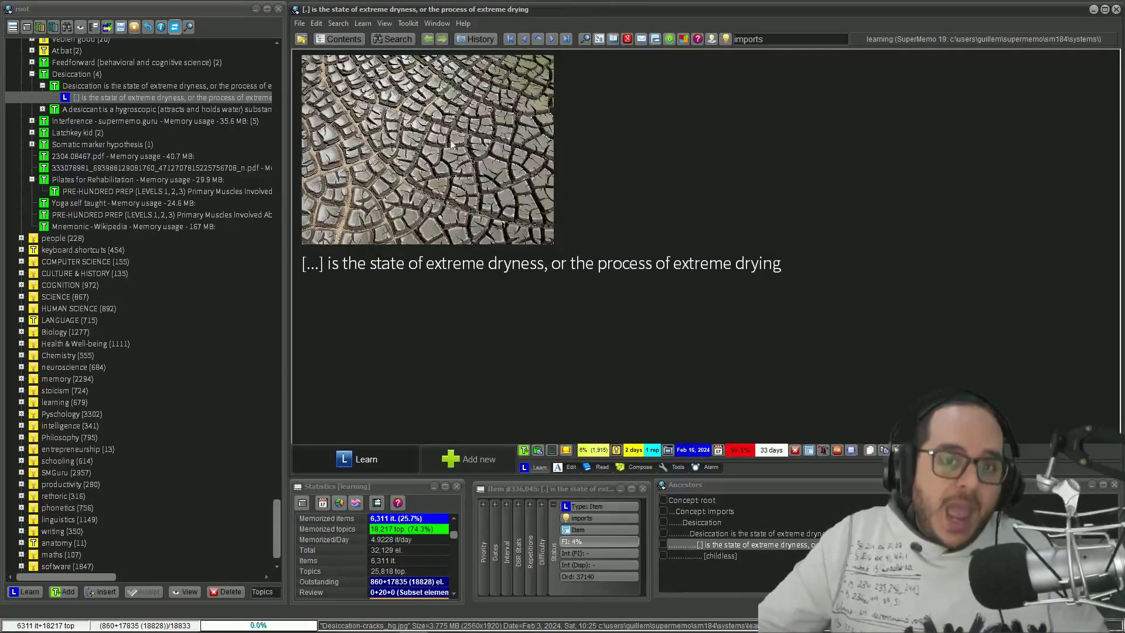
pyautogui.click(573, 541)
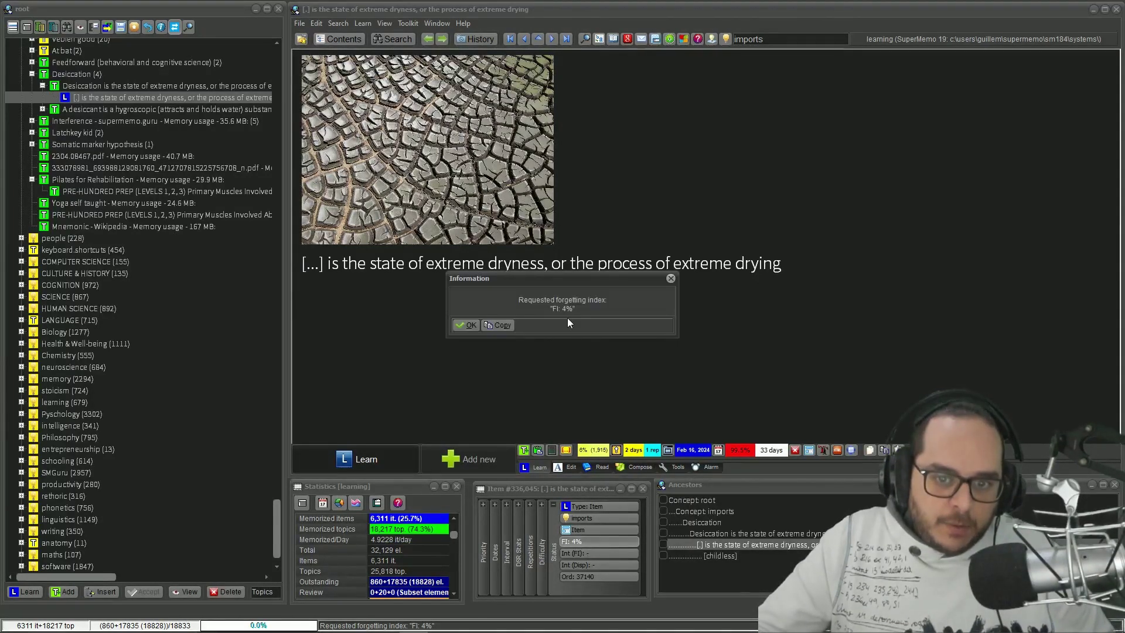
pyautogui.click(466, 324)
pyautogui.hotkey('ctrl', 'space')
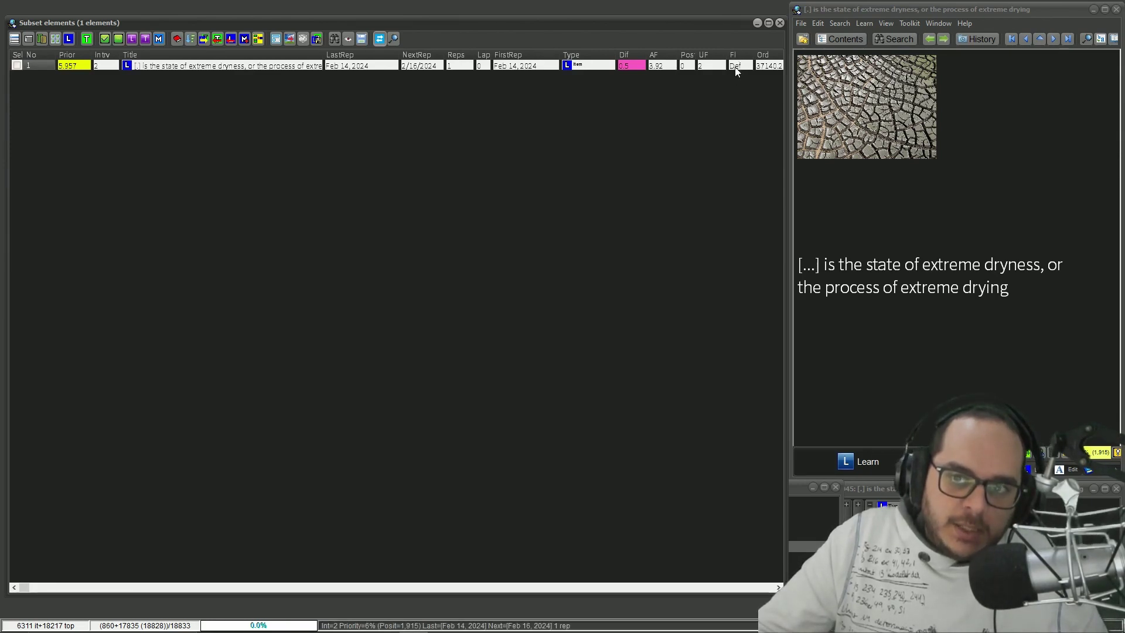
pyautogui.click(779, 23)
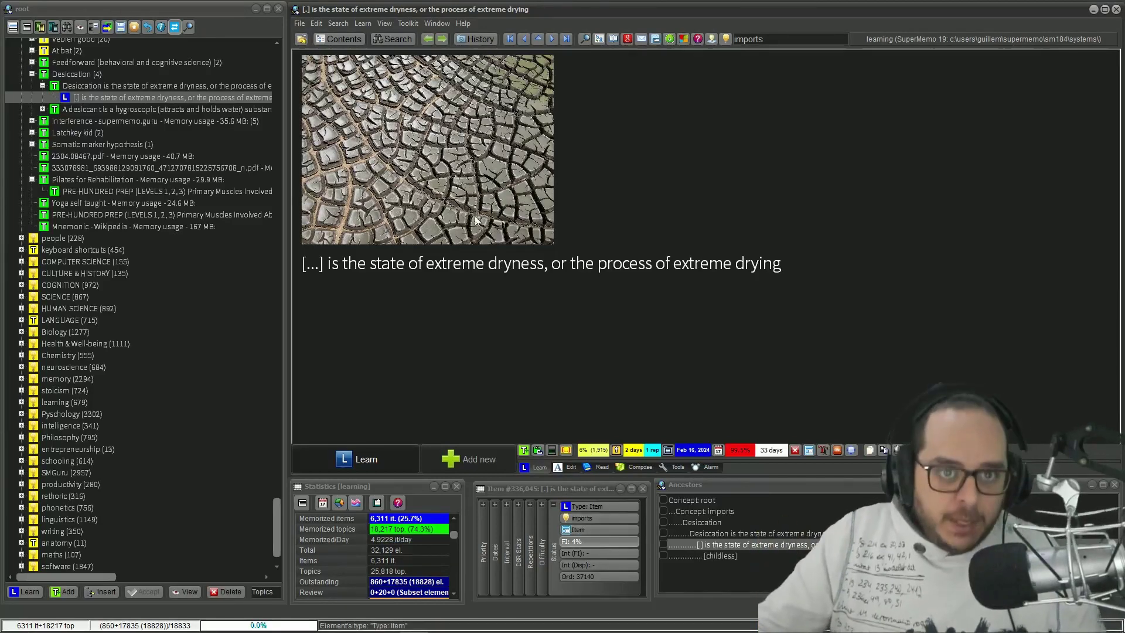
# Raise the default forgetting index to 20% in the Learning options.
pyautogui.click(404, 21)
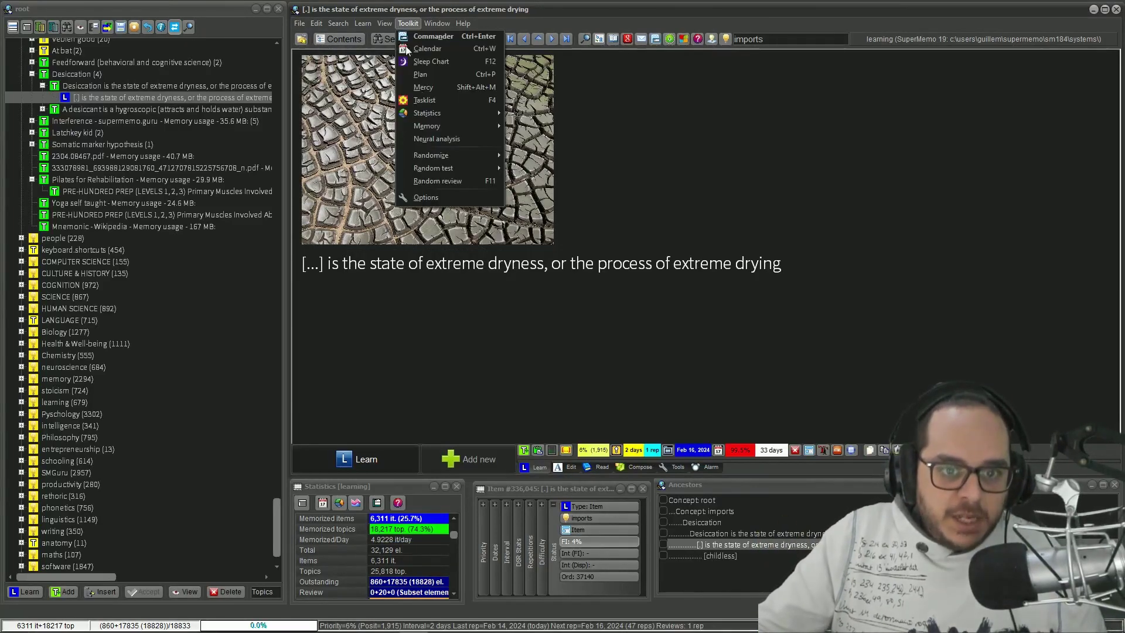
pyautogui.click(409, 193)
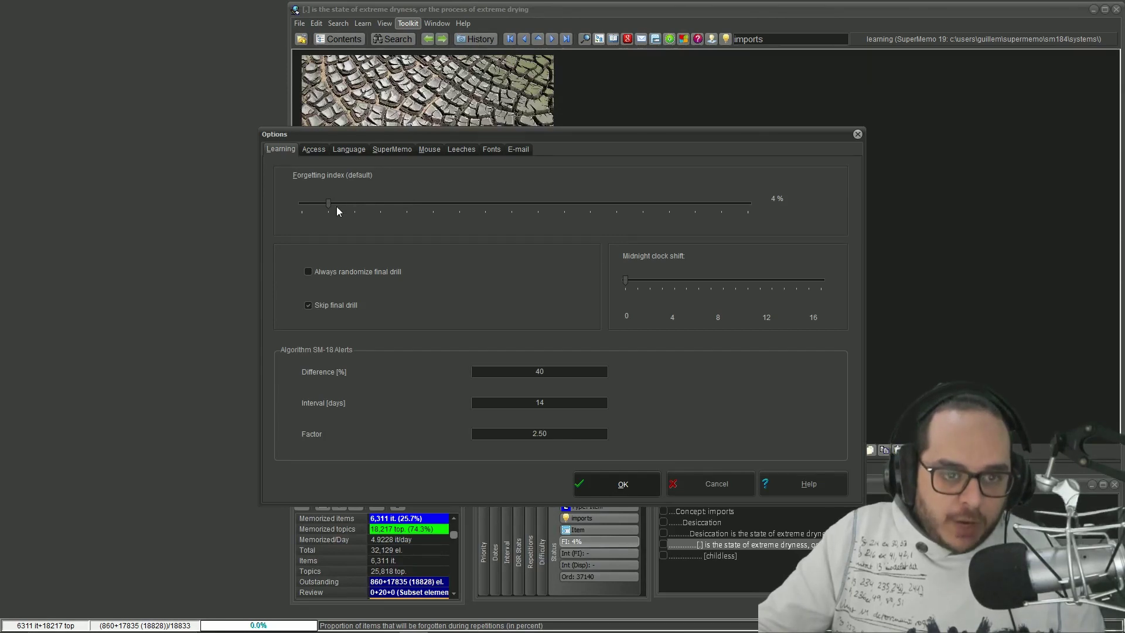
pyautogui.moveTo(329, 203); pyautogui.dragTo(750, 205)
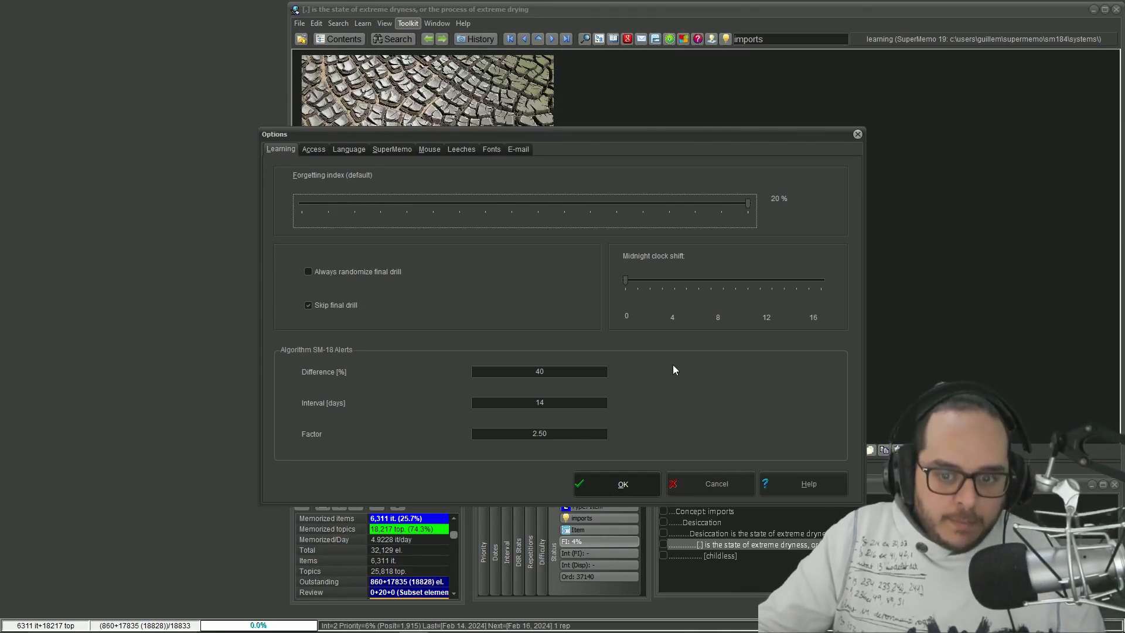
pyautogui.click(624, 484)
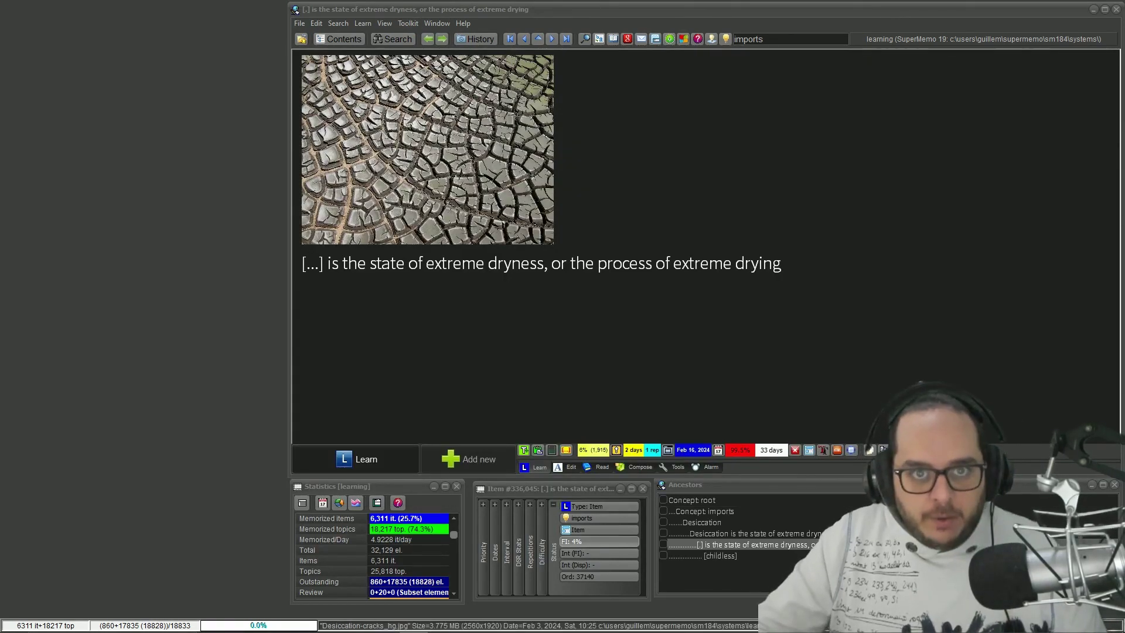
# Check that the parent Desiccation topic and its cloze item now both show 20%.
pyautogui.hotkey('ctrl', 'Up')
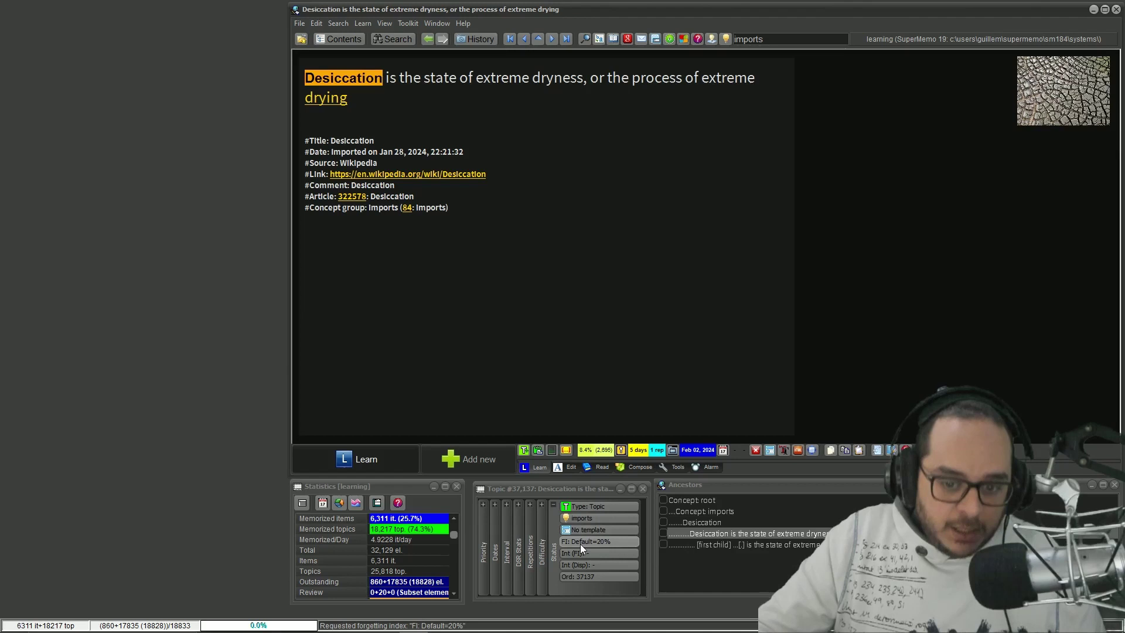
pyautogui.click(605, 521)
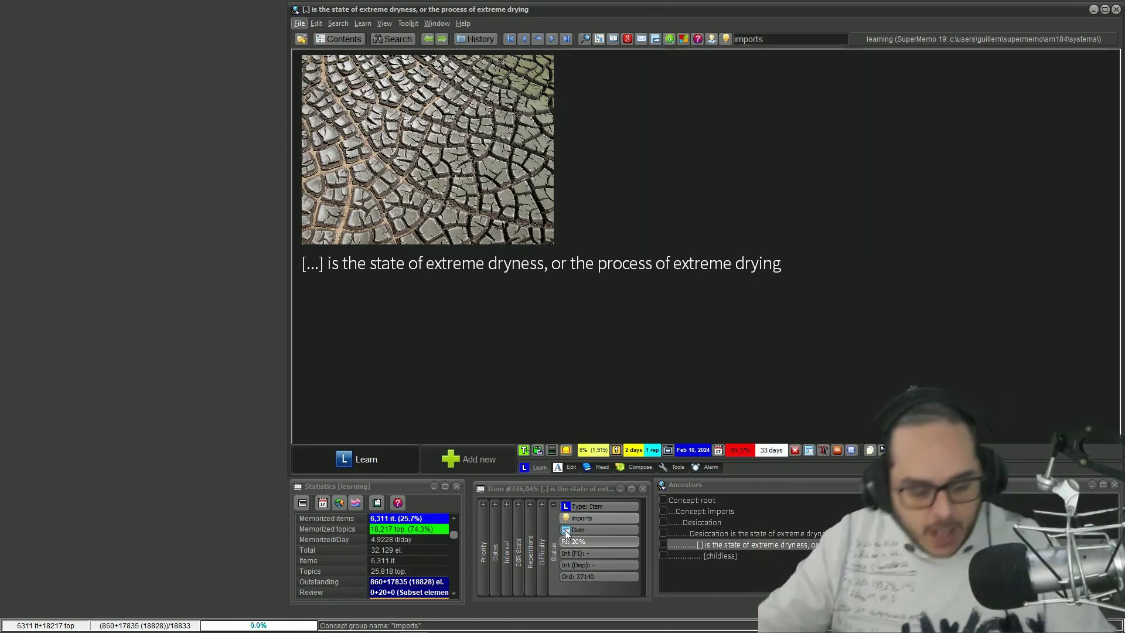
pyautogui.hotkey('alt', 'c')
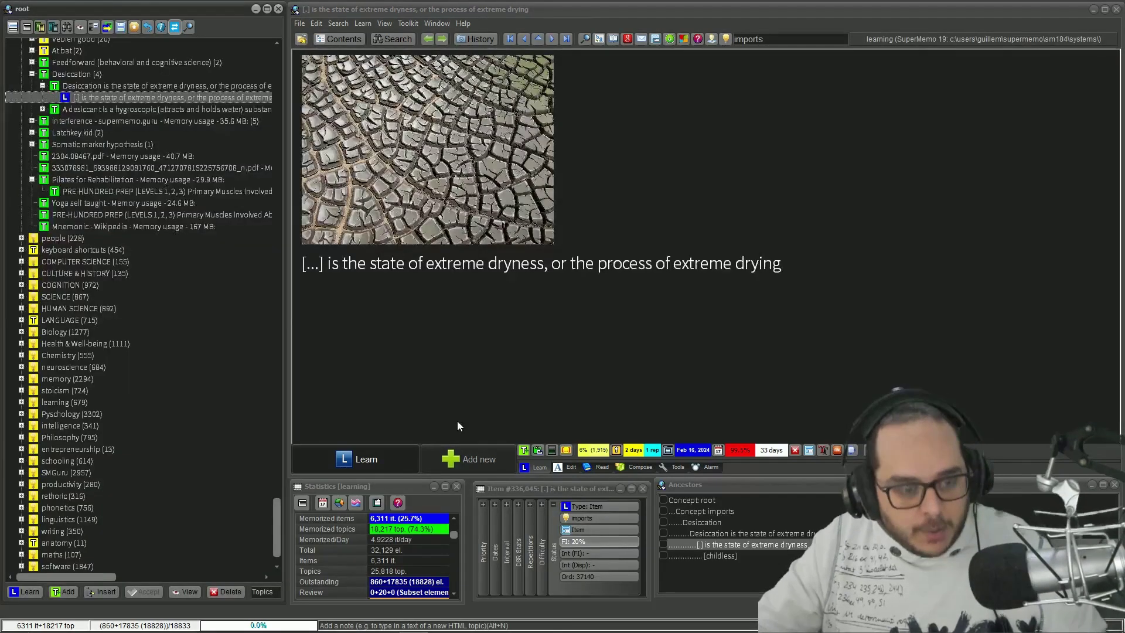
pyautogui.hotkey('ctrl', 'space')
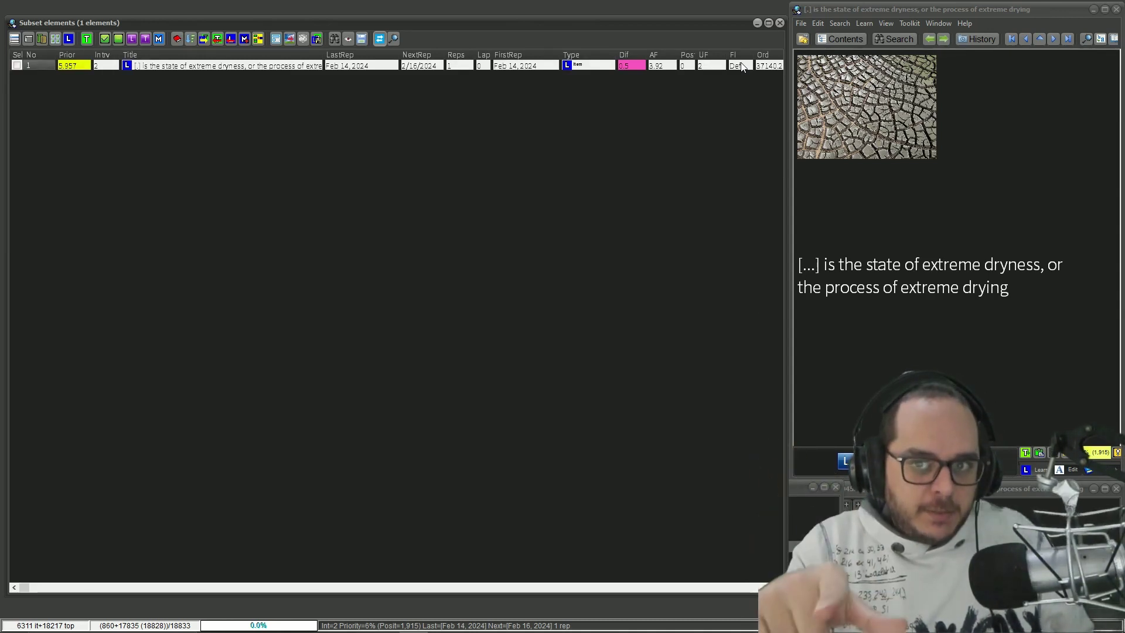
pyautogui.click(780, 22)
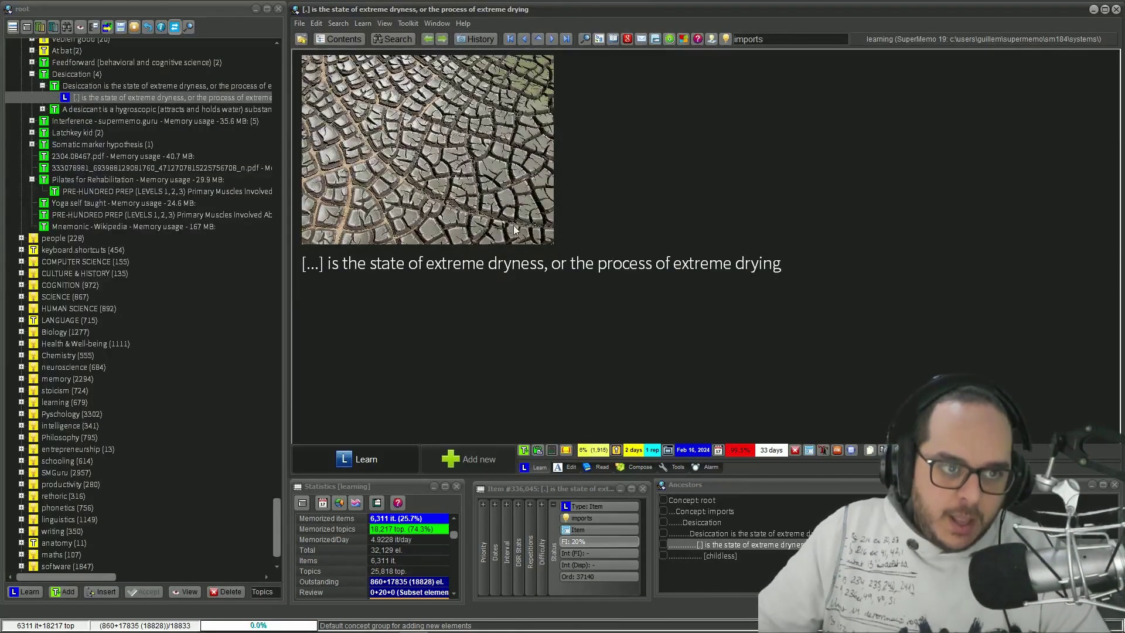
pyautogui.moveTo(280, 527); pyautogui.dragTo(278, 525)
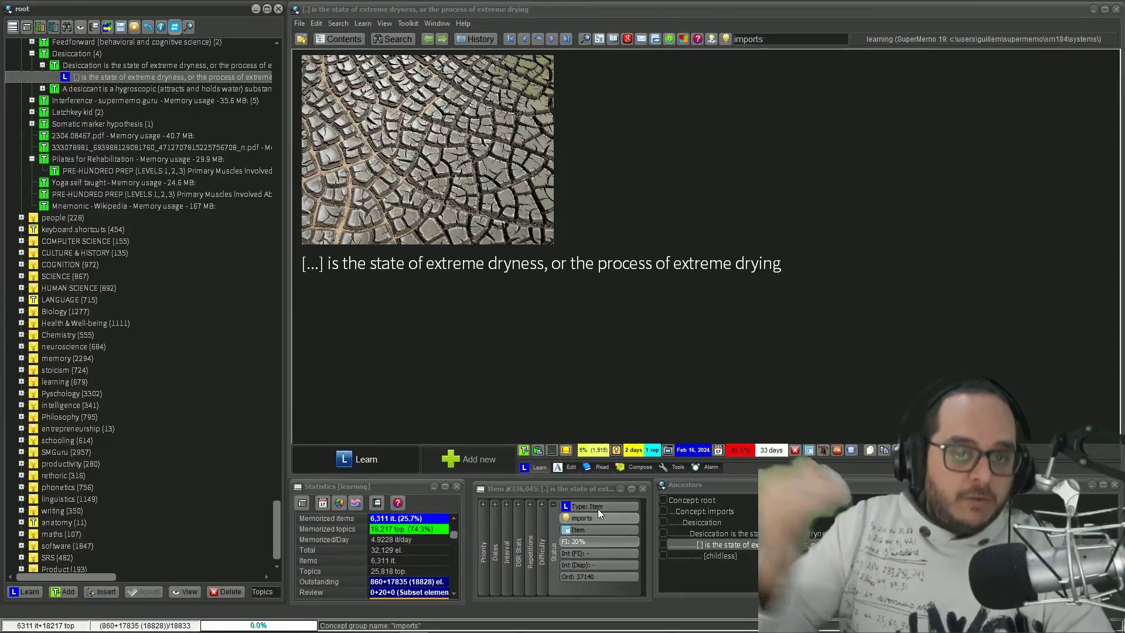
pyautogui.rightClick(145, 66)
pyautogui.moveTo(167, 72)
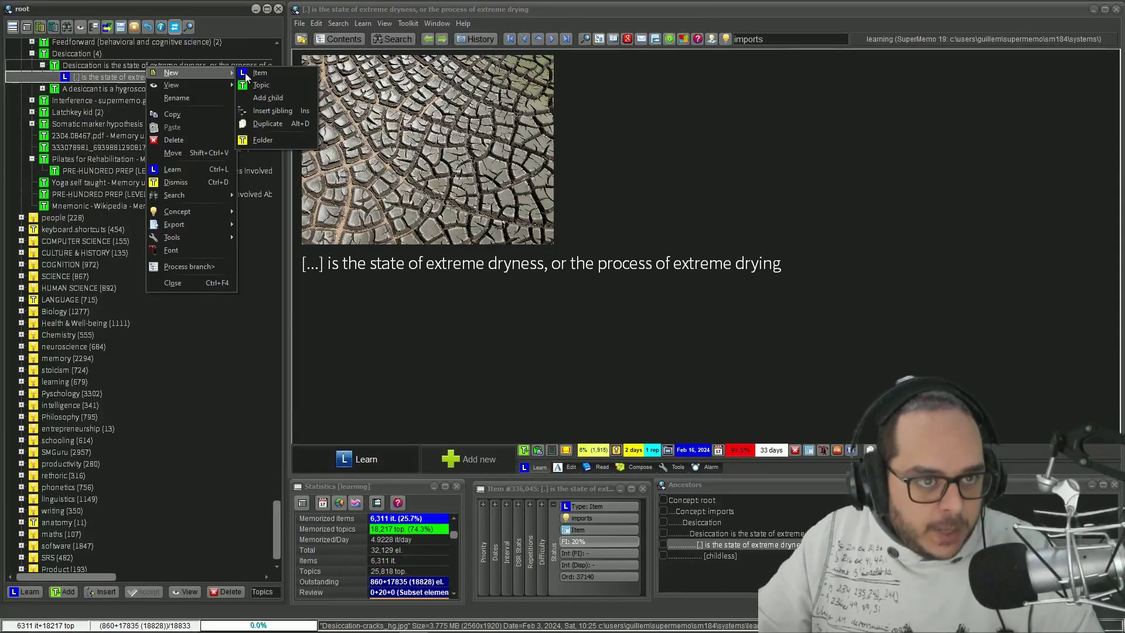
pyautogui.doubleClick(349, 9)
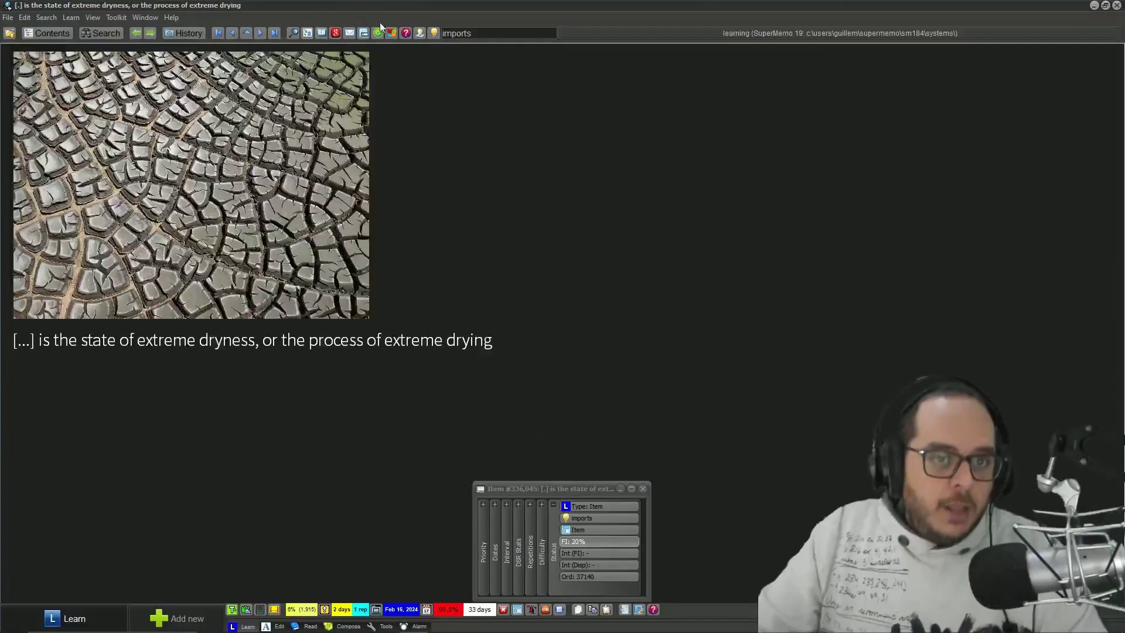
pyautogui.click(1106, 6)
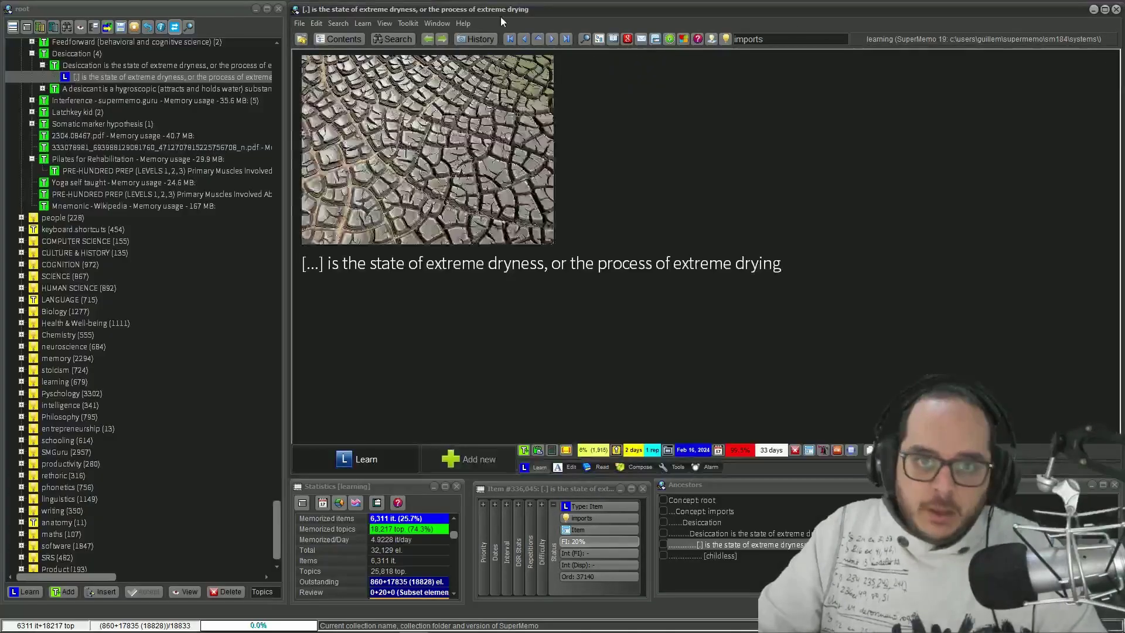
pyautogui.click(437, 23)
pyautogui.click(408, 23)
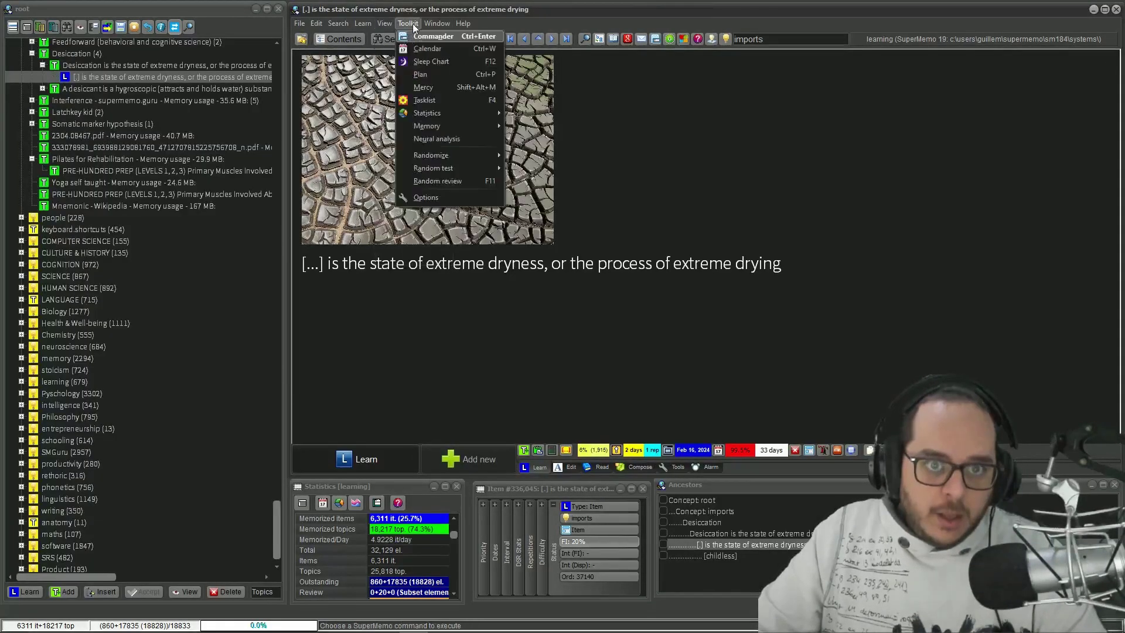
pyautogui.click(426, 197)
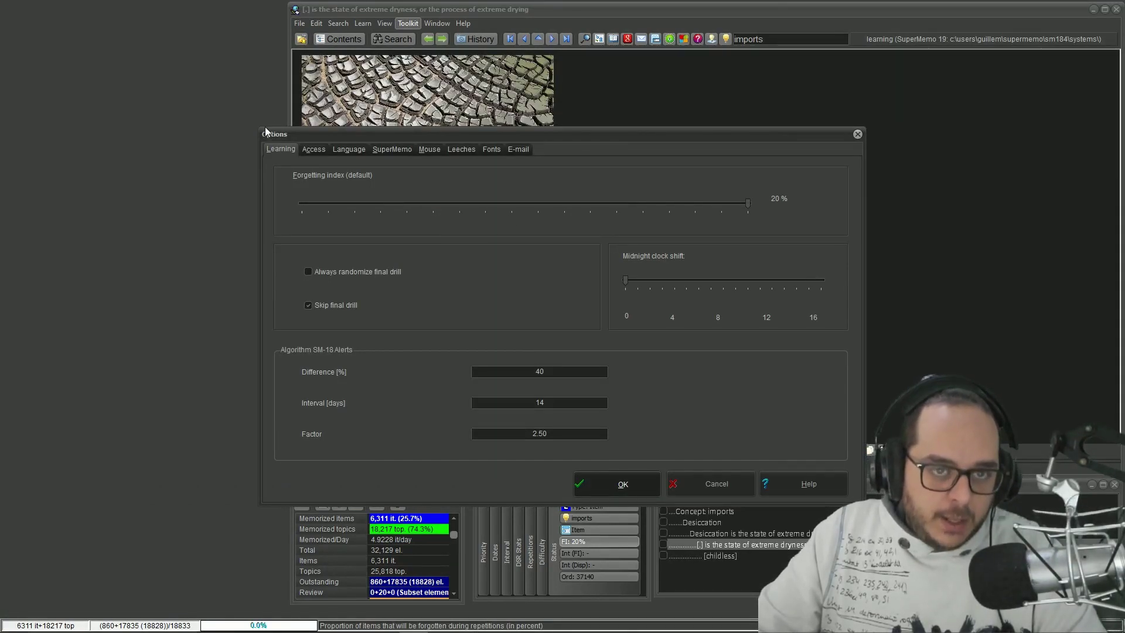
pyautogui.click(858, 133)
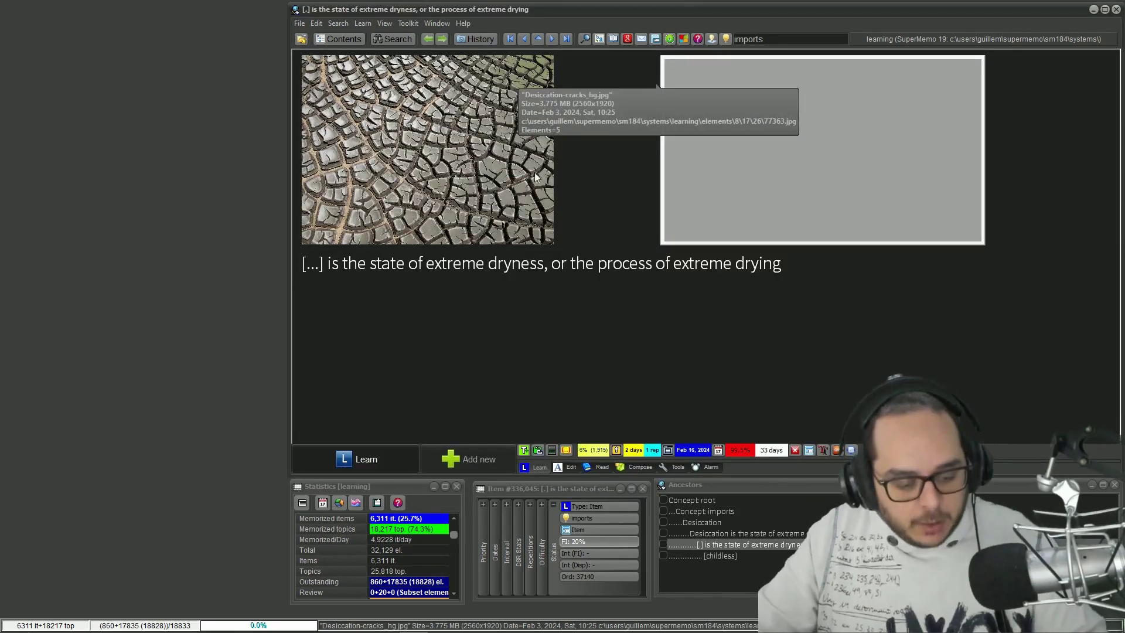
pyautogui.hotkey('alt', 'c')
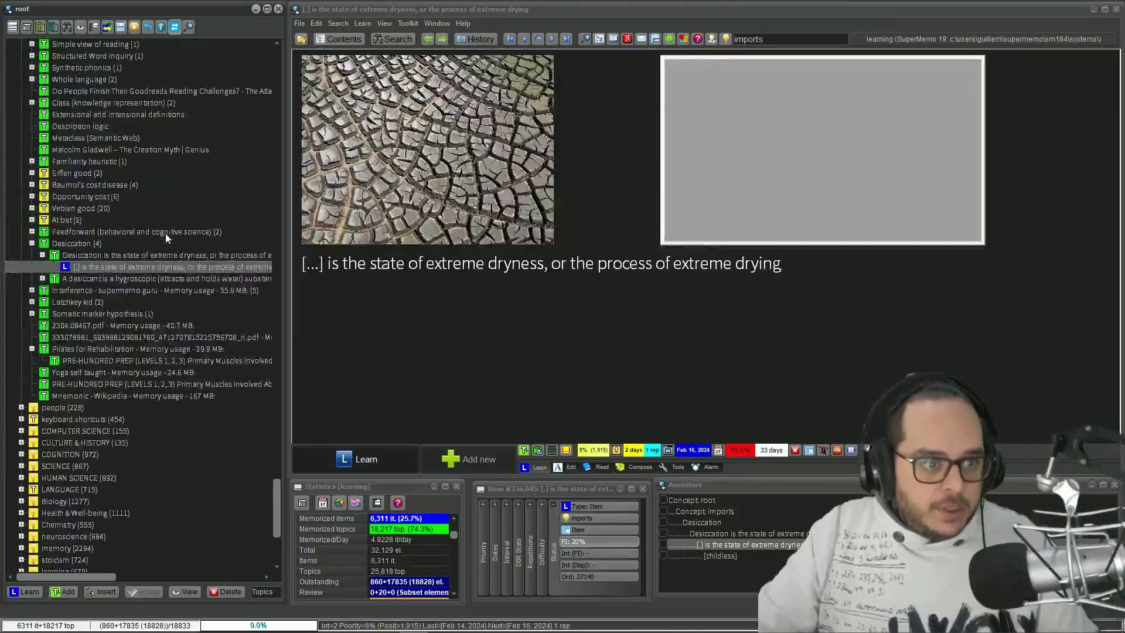
# List the people branch's 229 elements and set them all to Default forgetting index.
pyautogui.click(72, 408)
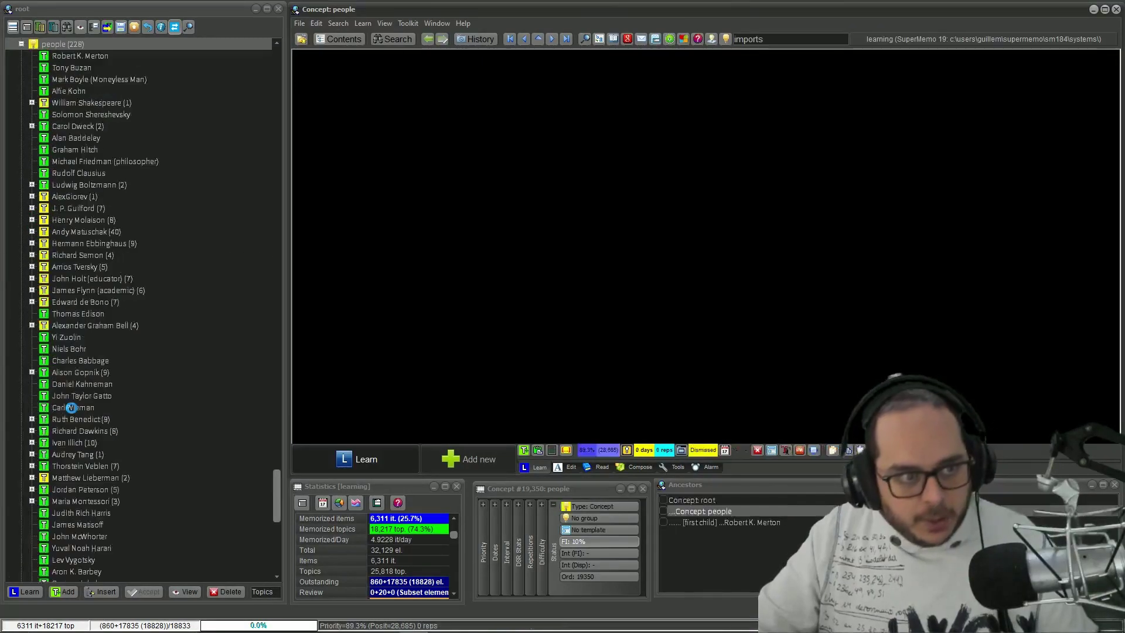
pyautogui.hotkey('ctrl', 'space')
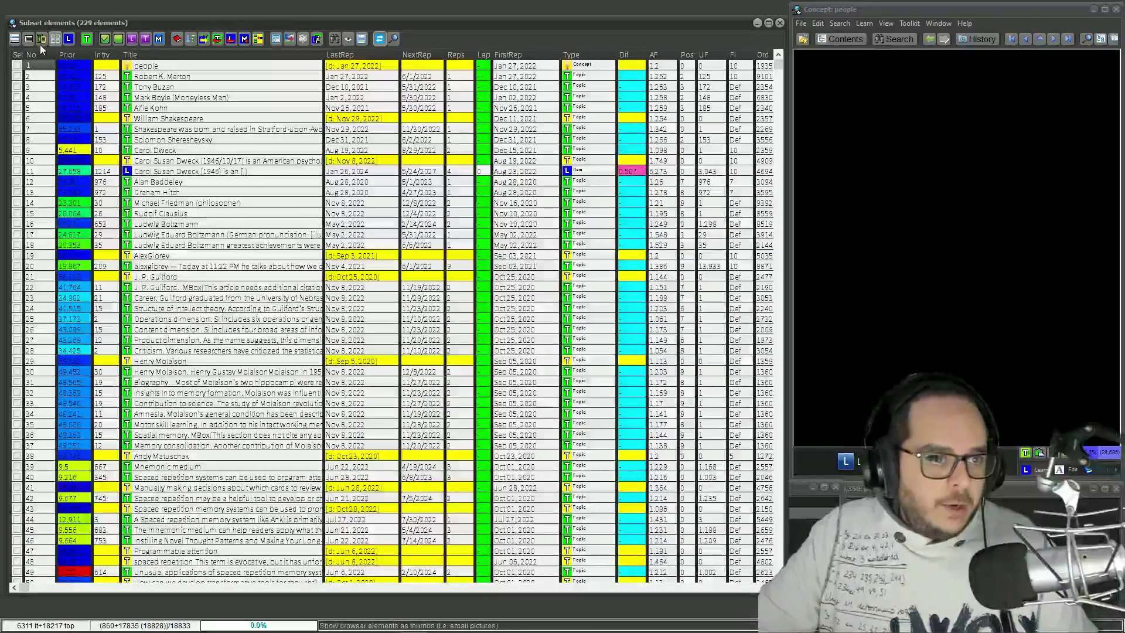
pyautogui.click(23, 41)
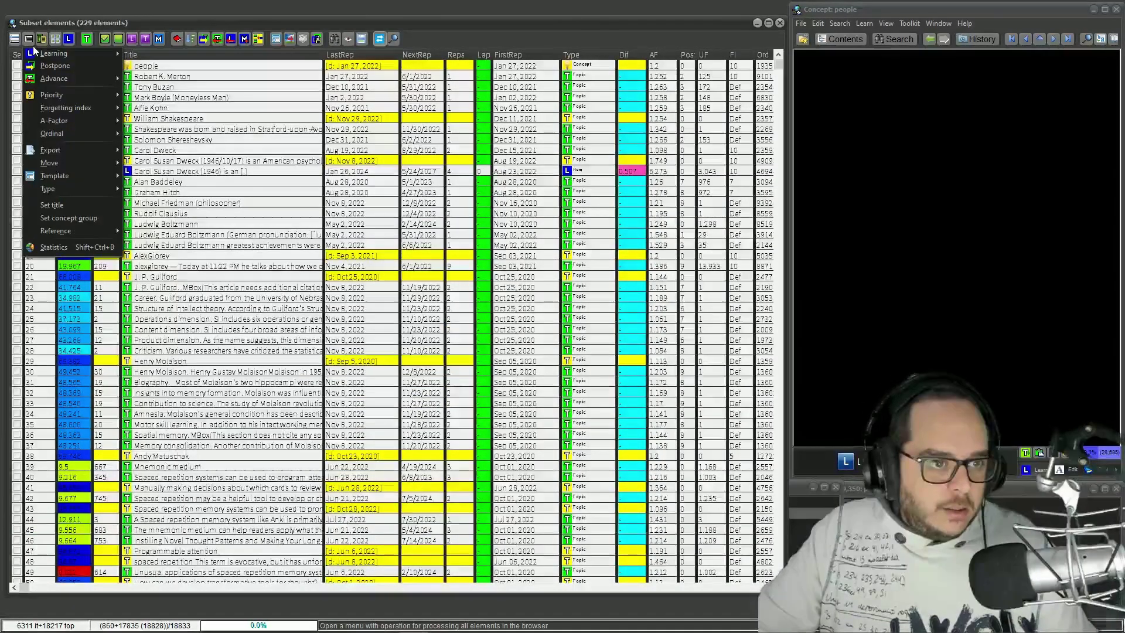
pyautogui.moveTo(77, 108)
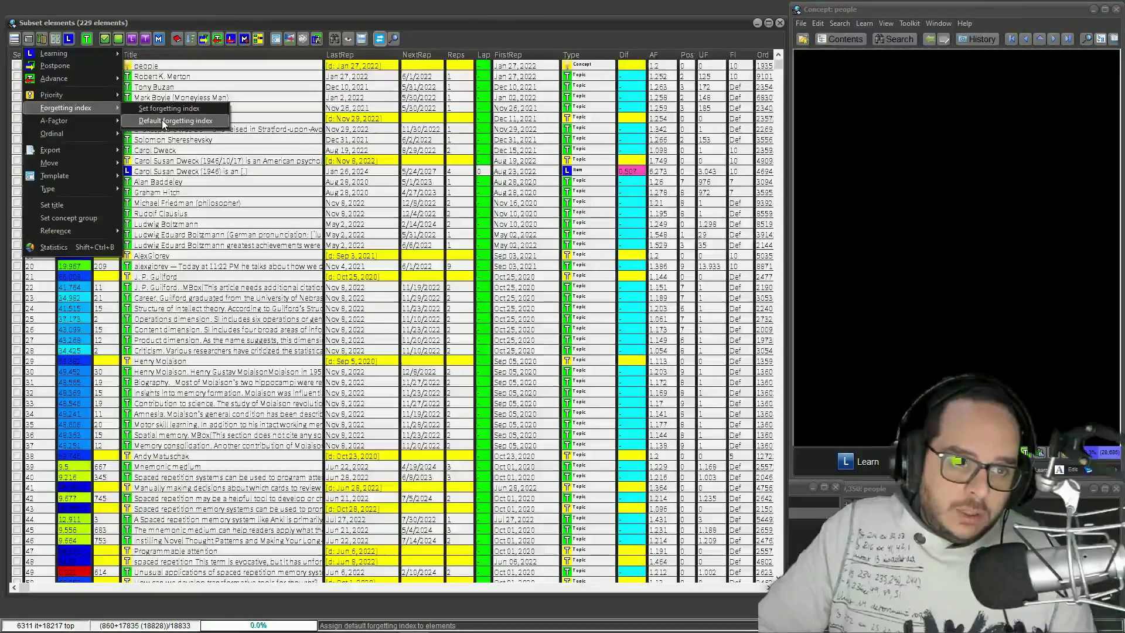
pyautogui.click(162, 120)
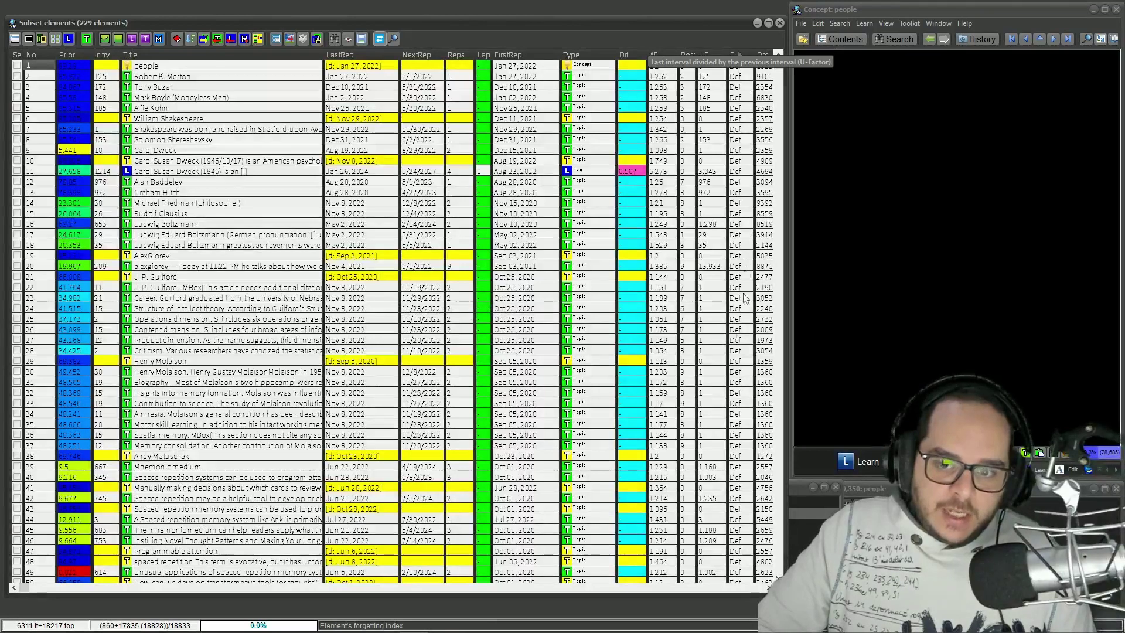
# Filter items with forgetting index 11–20 and mark the 27 final rows showing FI 13.
pyautogui.press('Escape')
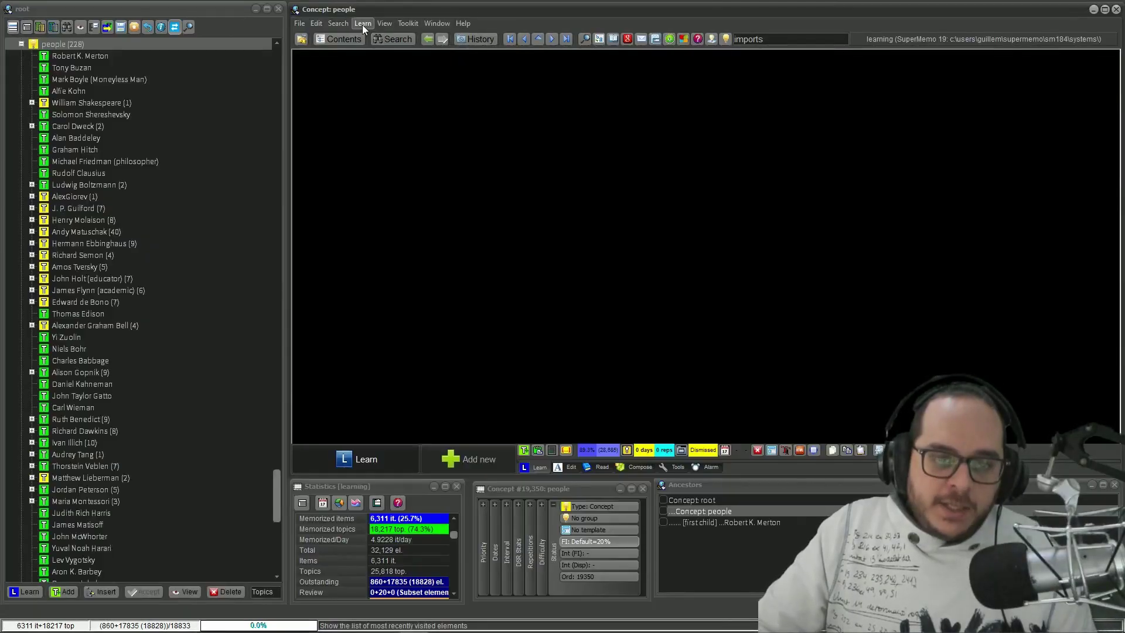
pyautogui.click(362, 25)
pyautogui.click(387, 114)
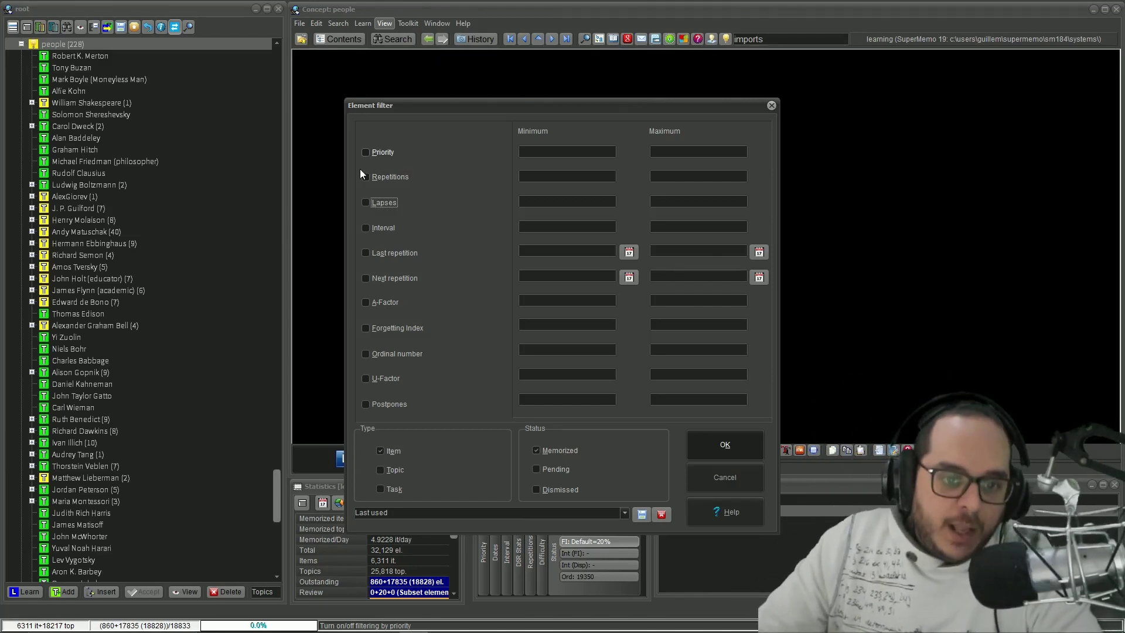
pyautogui.click(390, 329)
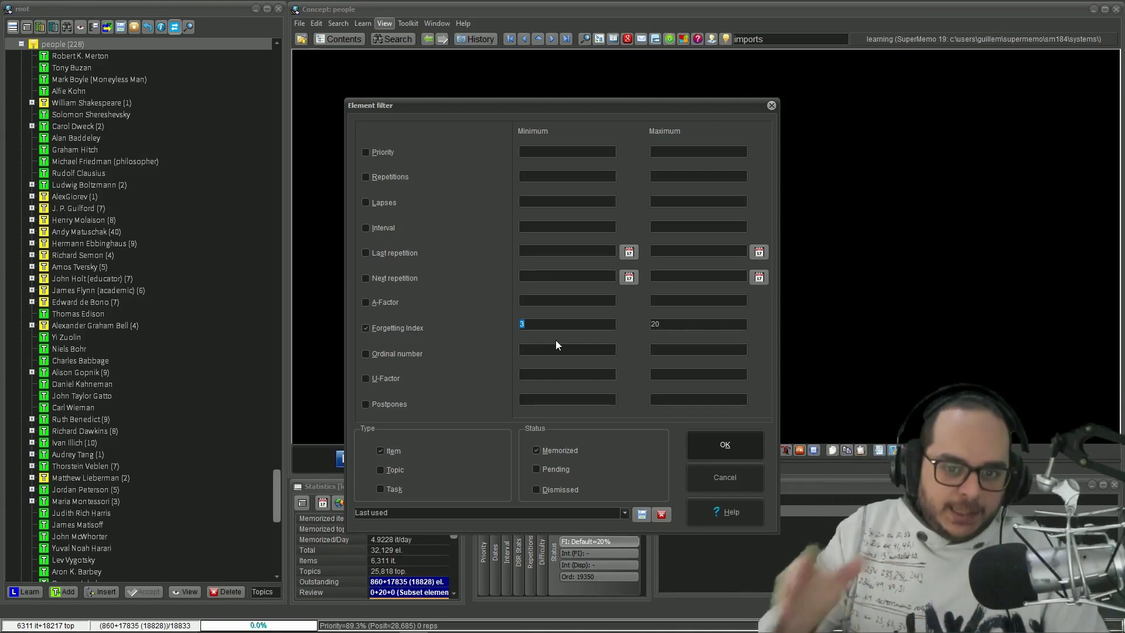
pyautogui.write('2')
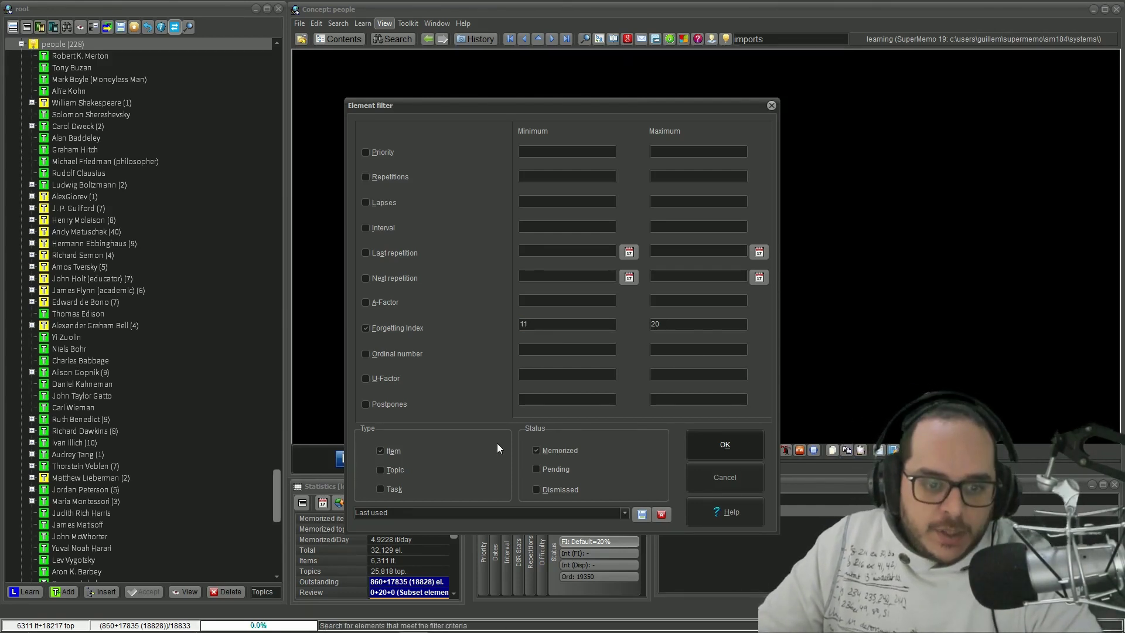
pyautogui.click(709, 447)
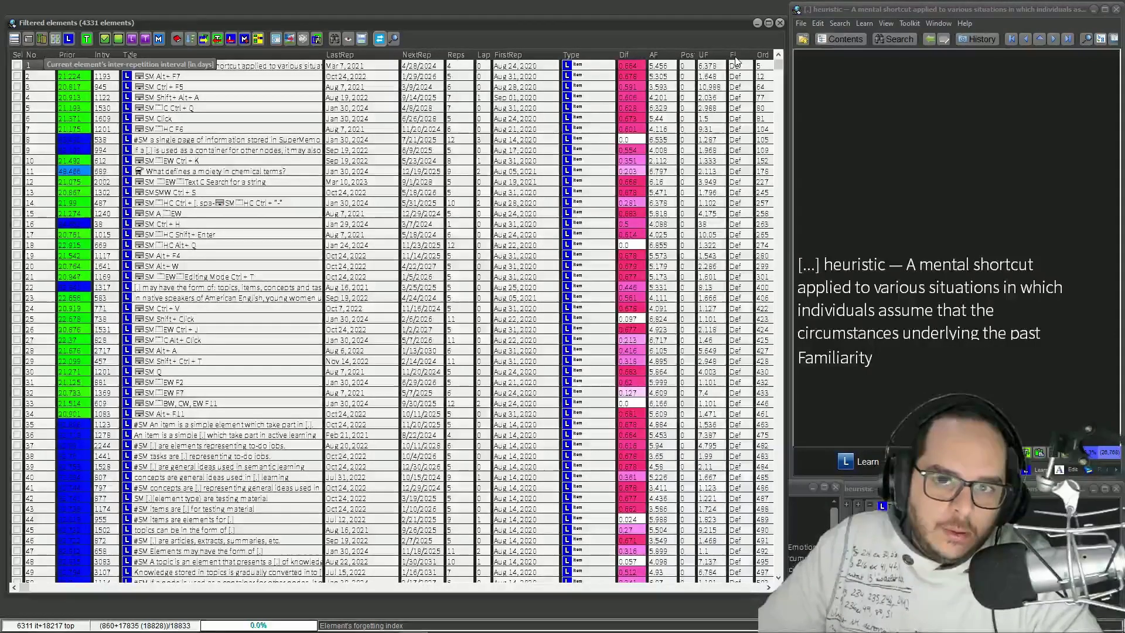
pyautogui.moveTo(779, 64)
pyautogui.mouseDown()
pyautogui.moveTo(784, 574)
pyautogui.moveTo(778, 65)
pyautogui.mouseUp()
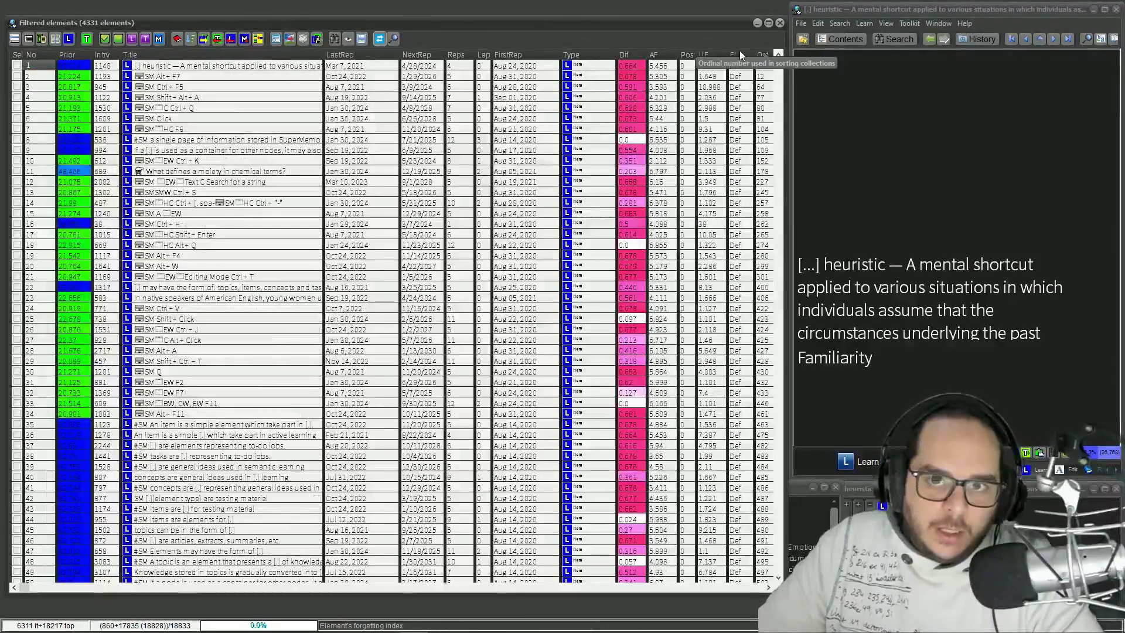
pyautogui.hotkey('ctrl', 'End')
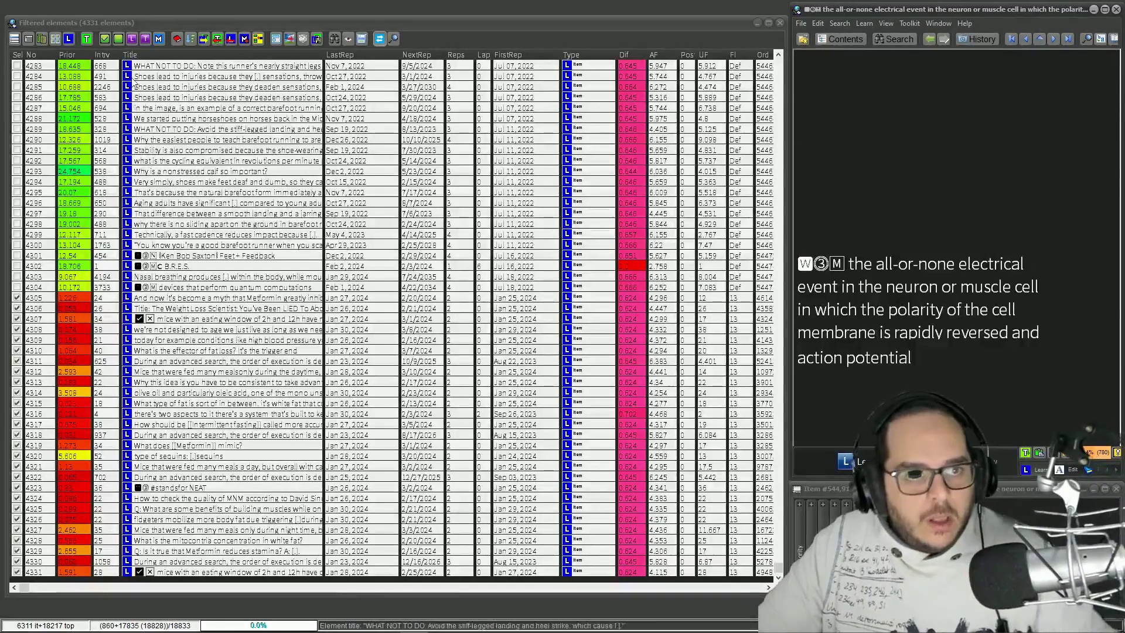
# Reset the 27 marked items to the default forgetting index.
pyautogui.click(103, 43)
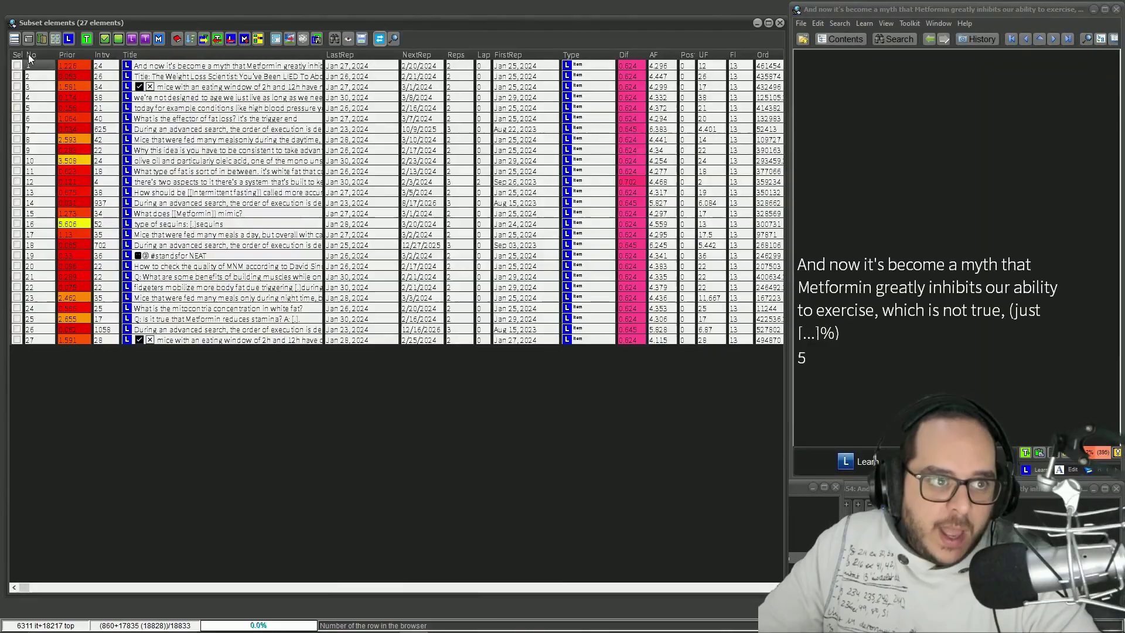
pyautogui.click(29, 38)
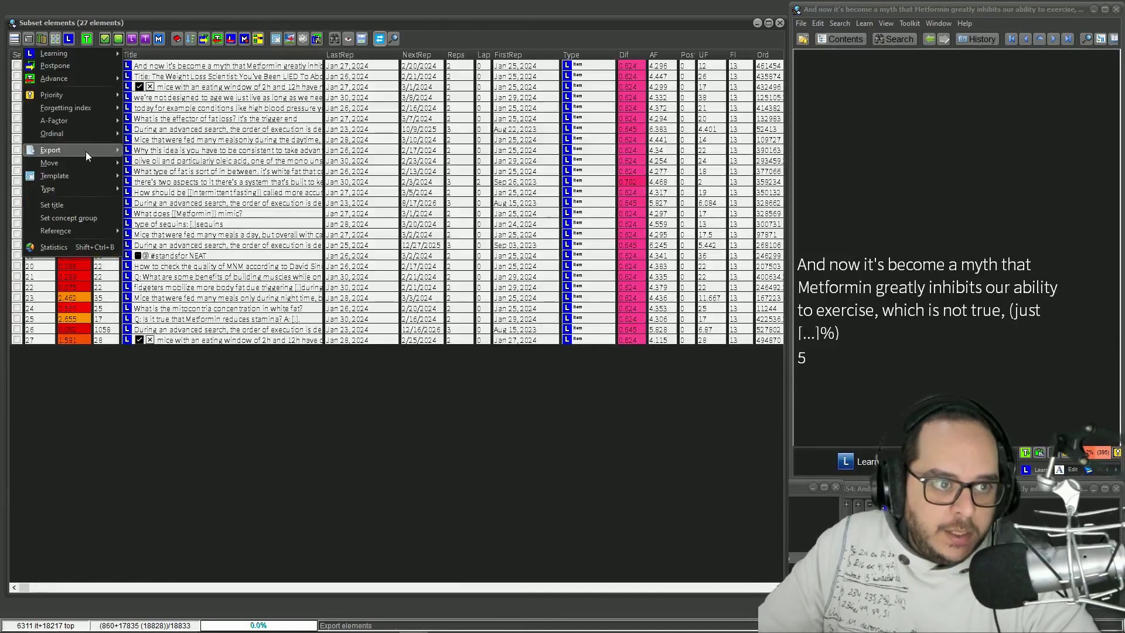
pyautogui.moveTo(100, 107)
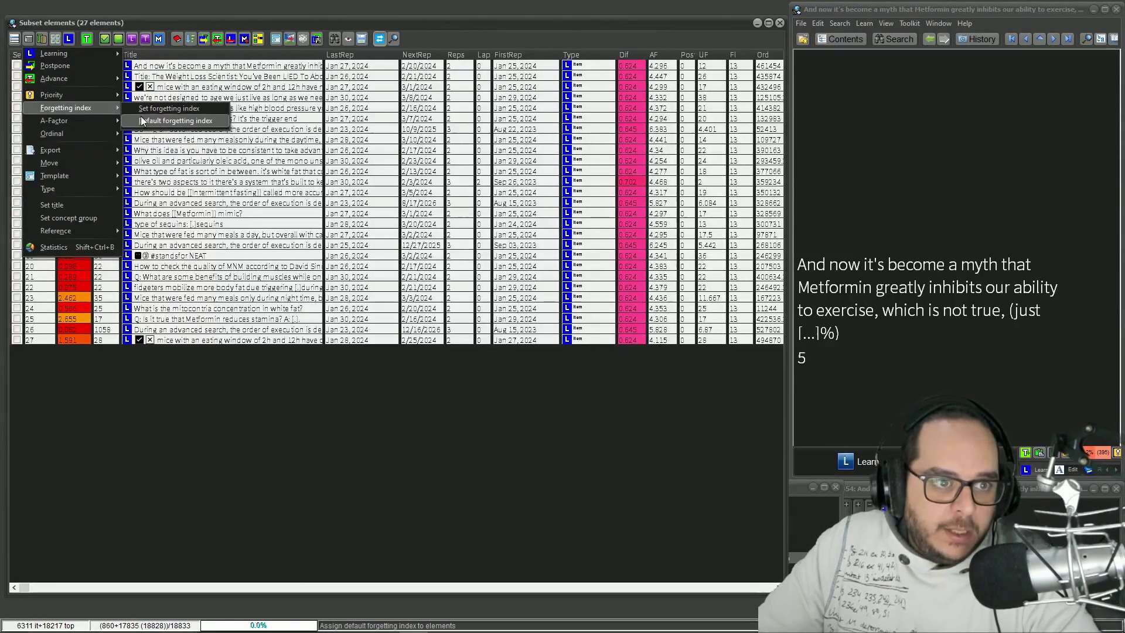
pyautogui.click(169, 120)
pyautogui.click(458, 321)
pyautogui.click(462, 329)
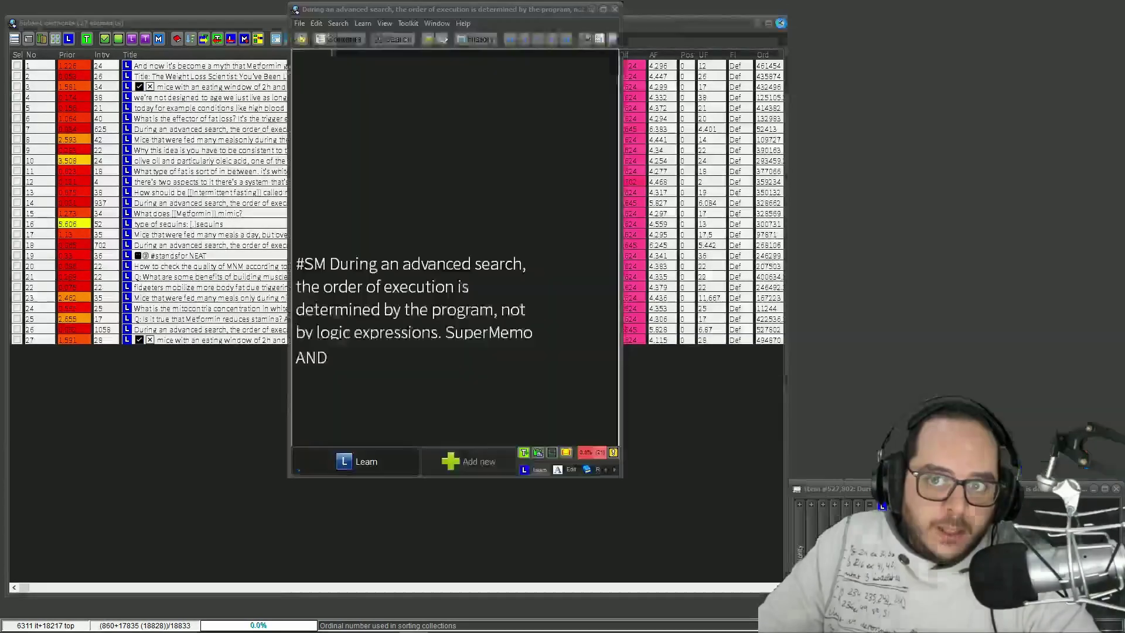
pyautogui.click(780, 23)
# Lower the default forgetting index to 10% in the Learning options.
pyautogui.click(408, 23)
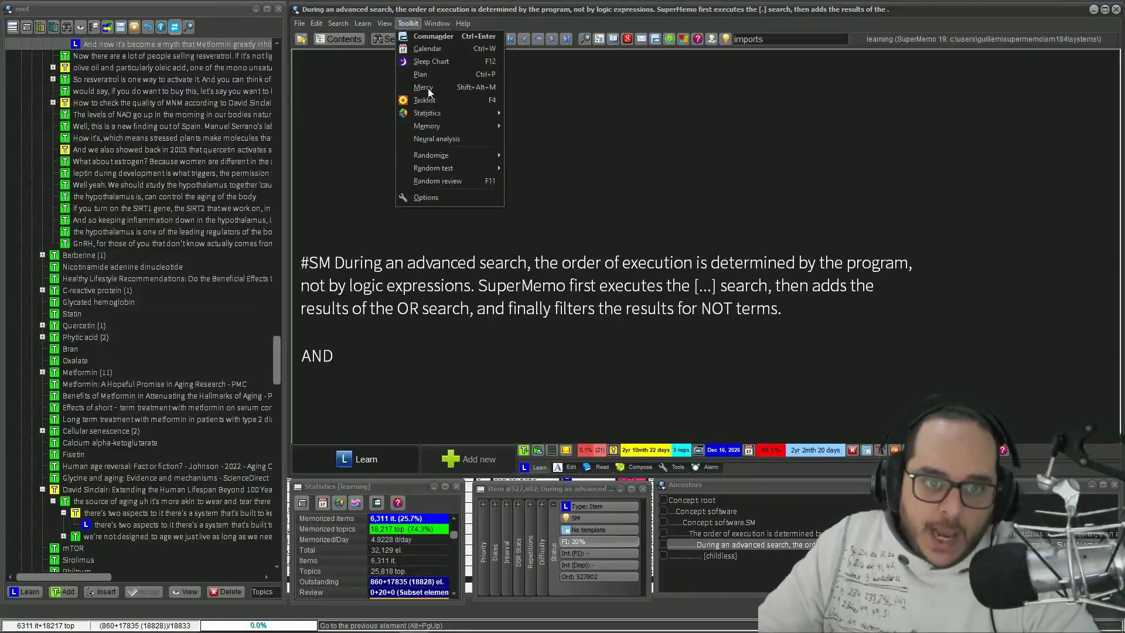
pyautogui.click(426, 198)
pyautogui.moveTo(749, 204); pyautogui.dragTo(487, 203)
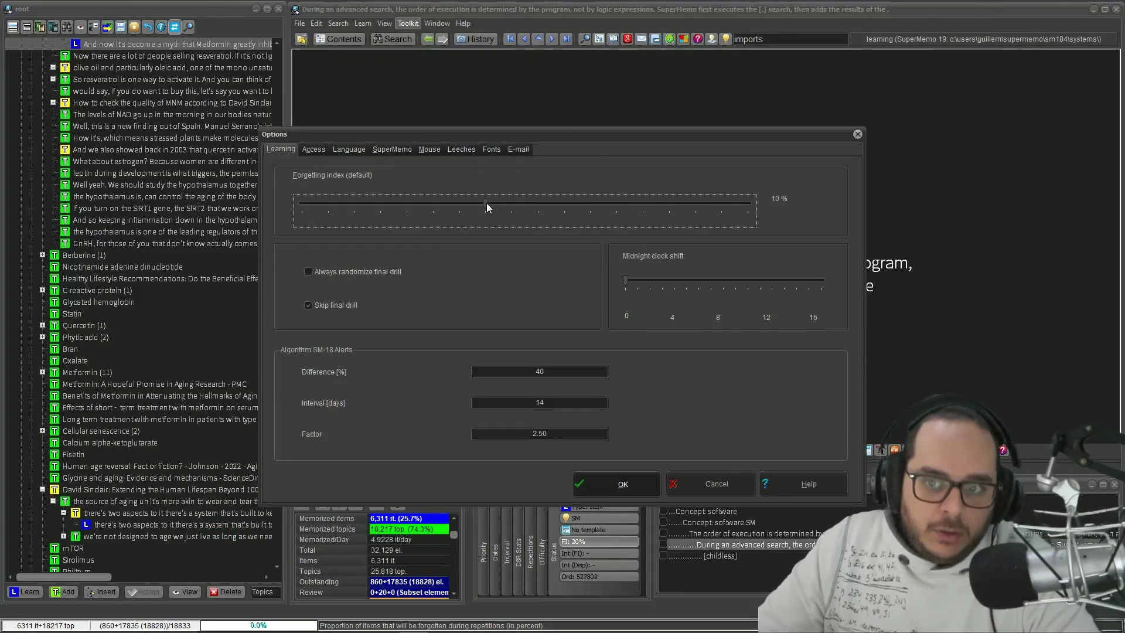
pyautogui.click(617, 482)
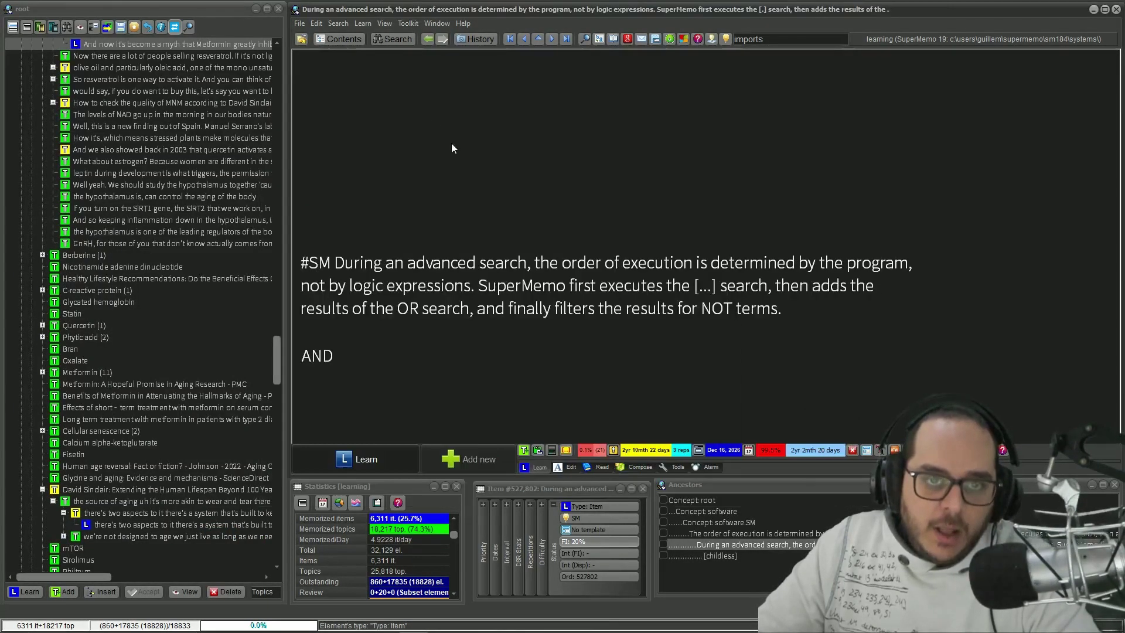
# Rerun the forgetting index 11–20 filter and confirm it finds no items.
pyautogui.click(384, 23)
pyautogui.click(410, 214)
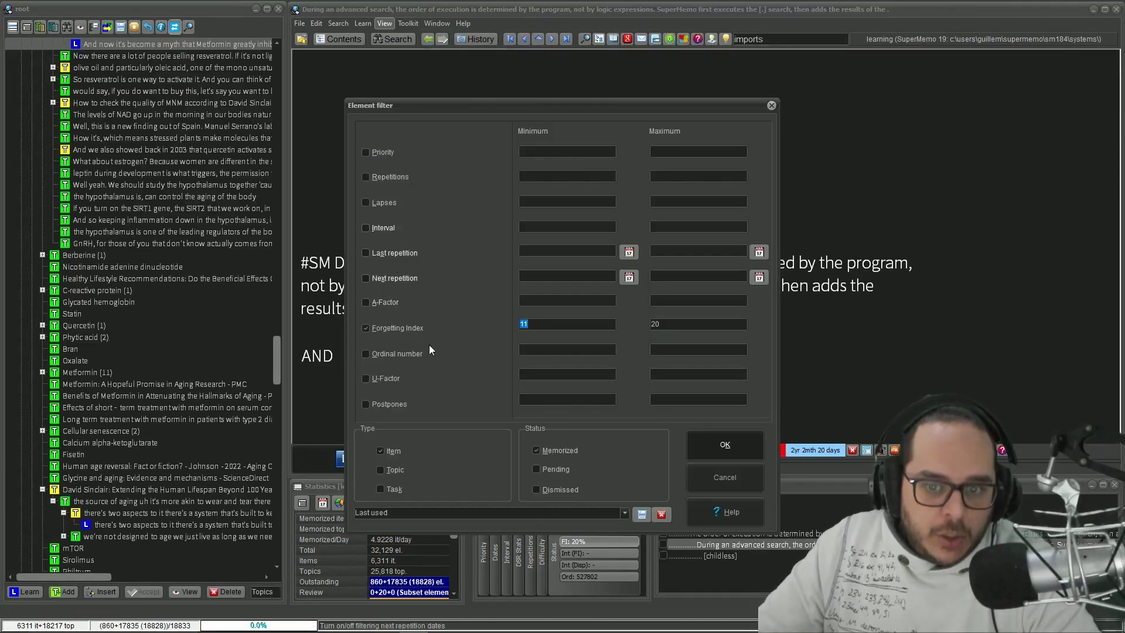
pyautogui.click(713, 444)
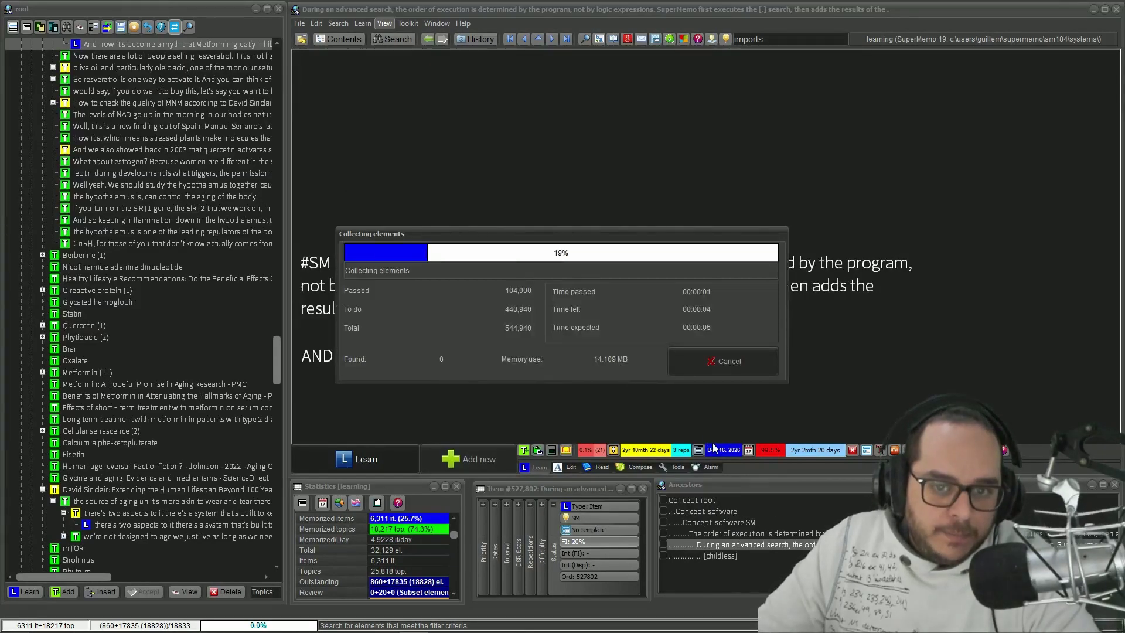
pyautogui.press('Escape')
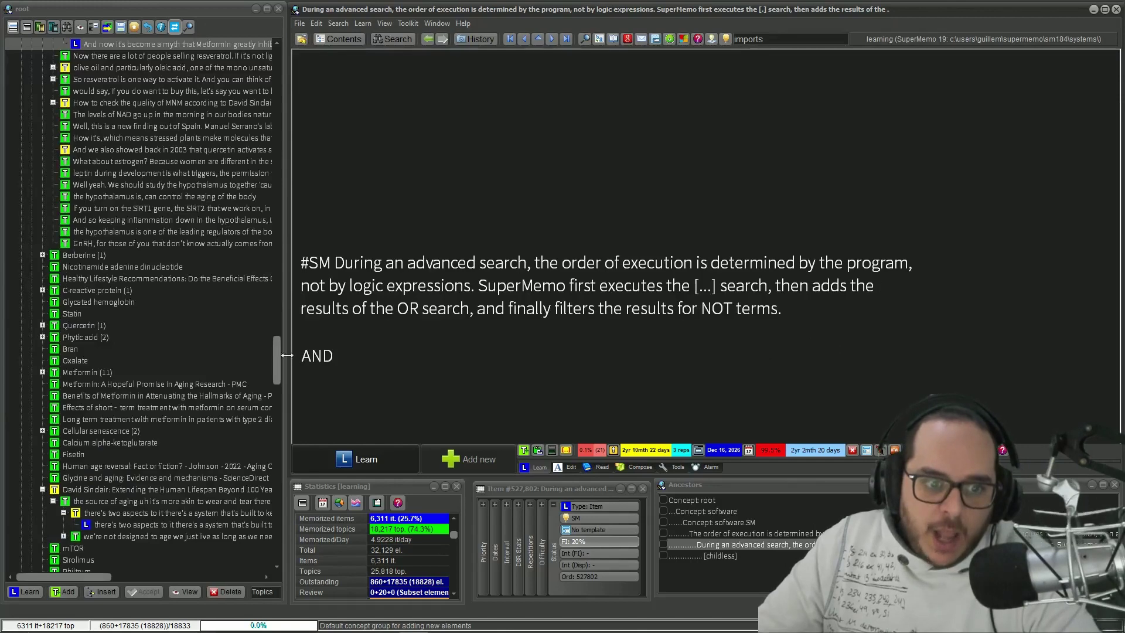
# Create an empty topic under the root and see its forgetting index listed as 10, not Def.
pyautogui.moveTo(275, 360); pyautogui.dragTo(296, 52)
pyautogui.rightClick(35, 44)
pyautogui.moveTo(47, 47)
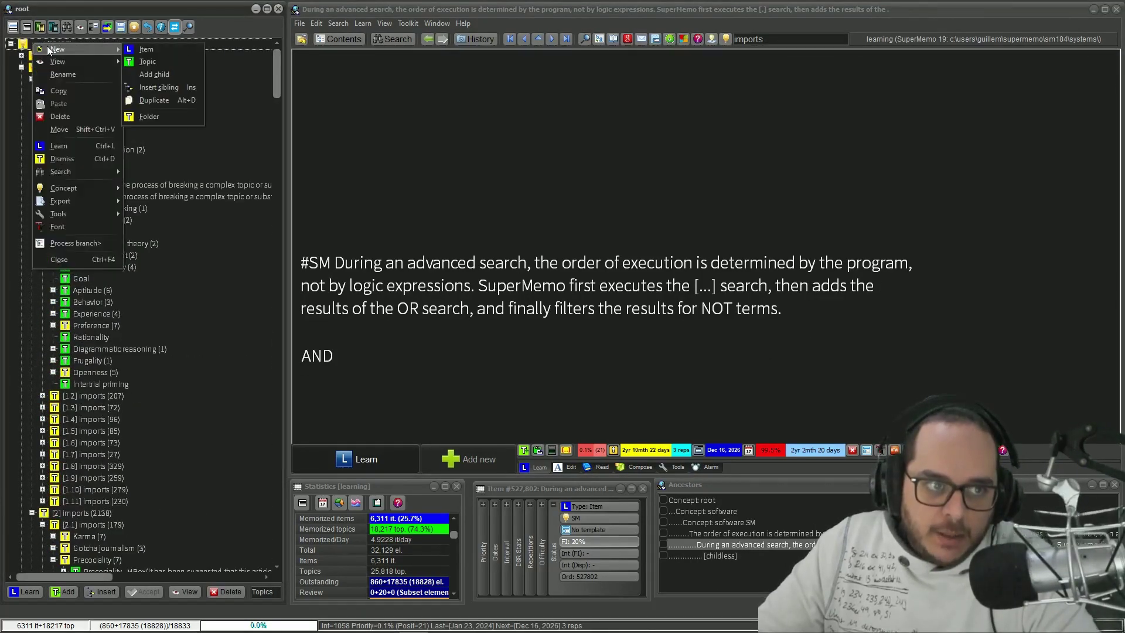
pyautogui.click(165, 60)
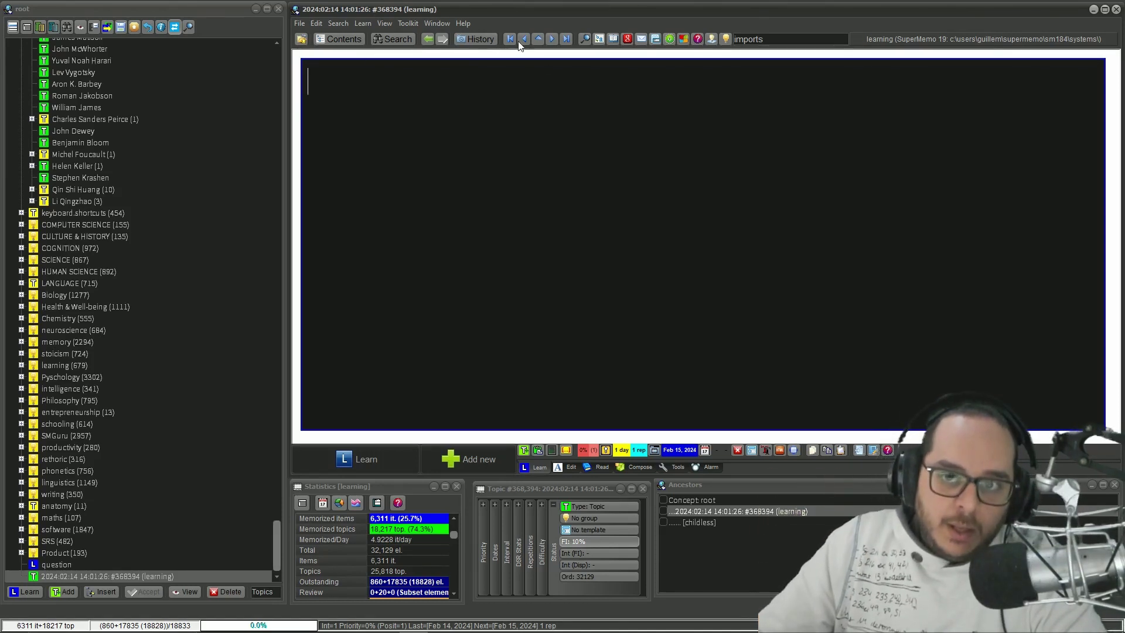
pyautogui.click(566, 543)
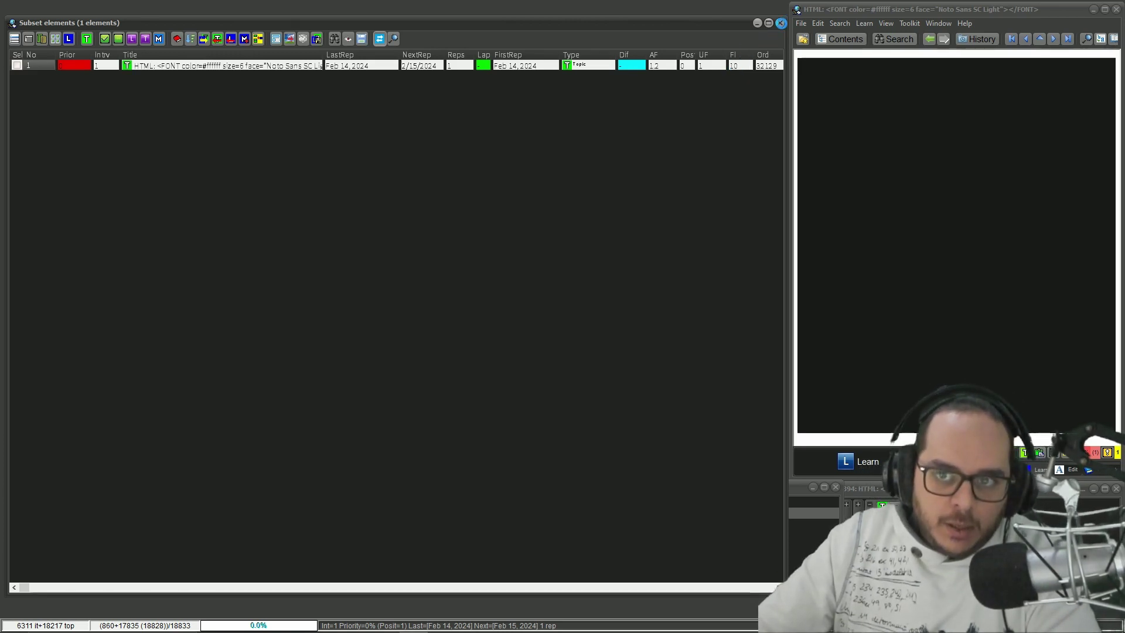
# Select the Stephen D. Krashen extract under its article and confirm it shows a Def forgetting index.
pyautogui.click(779, 24)
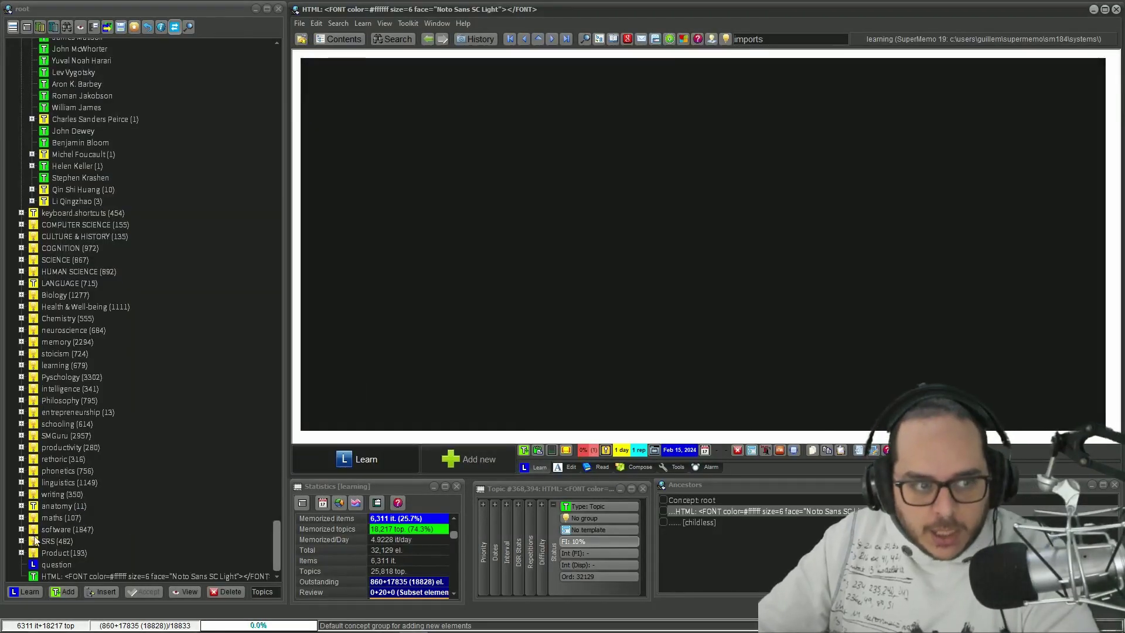
pyautogui.click(79, 177)
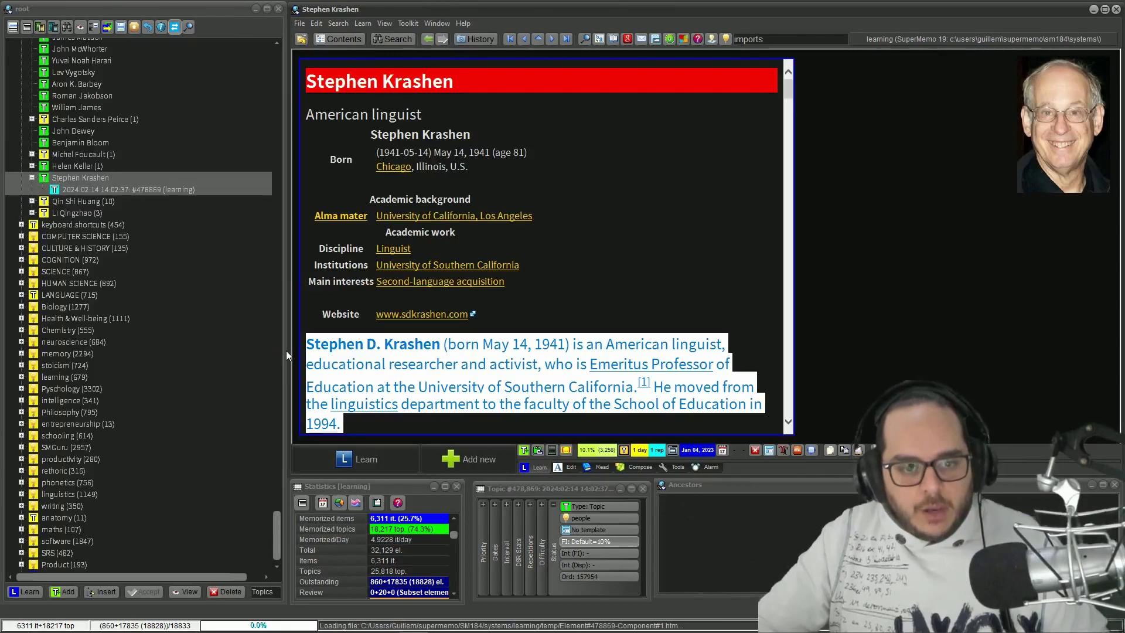
pyautogui.press('Down')
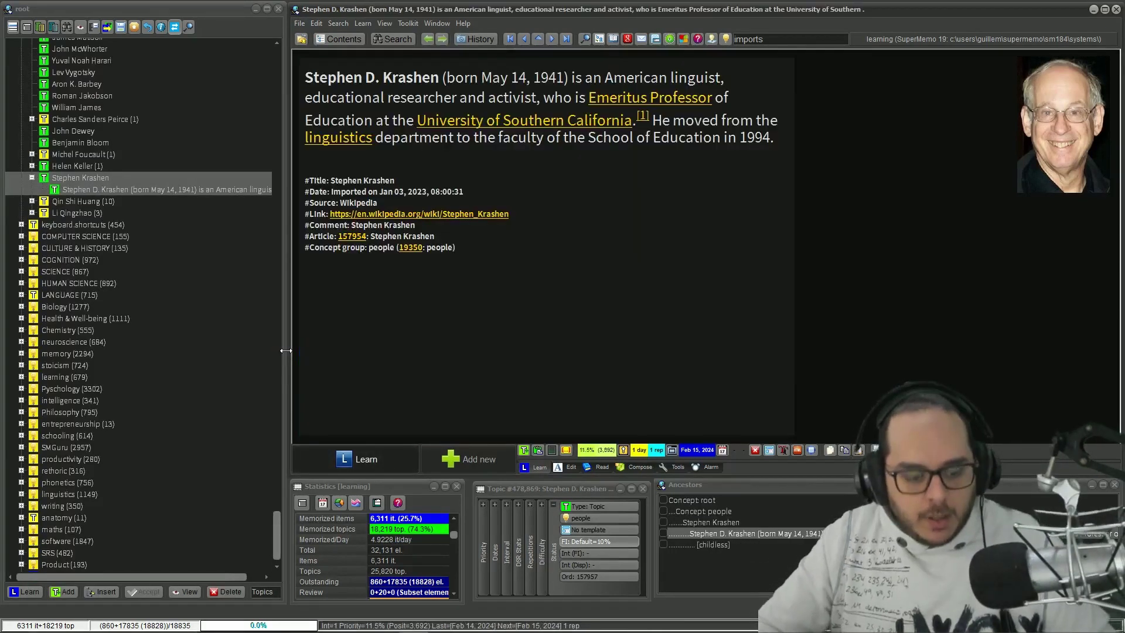
pyautogui.hotkey('ctrl', 'space')
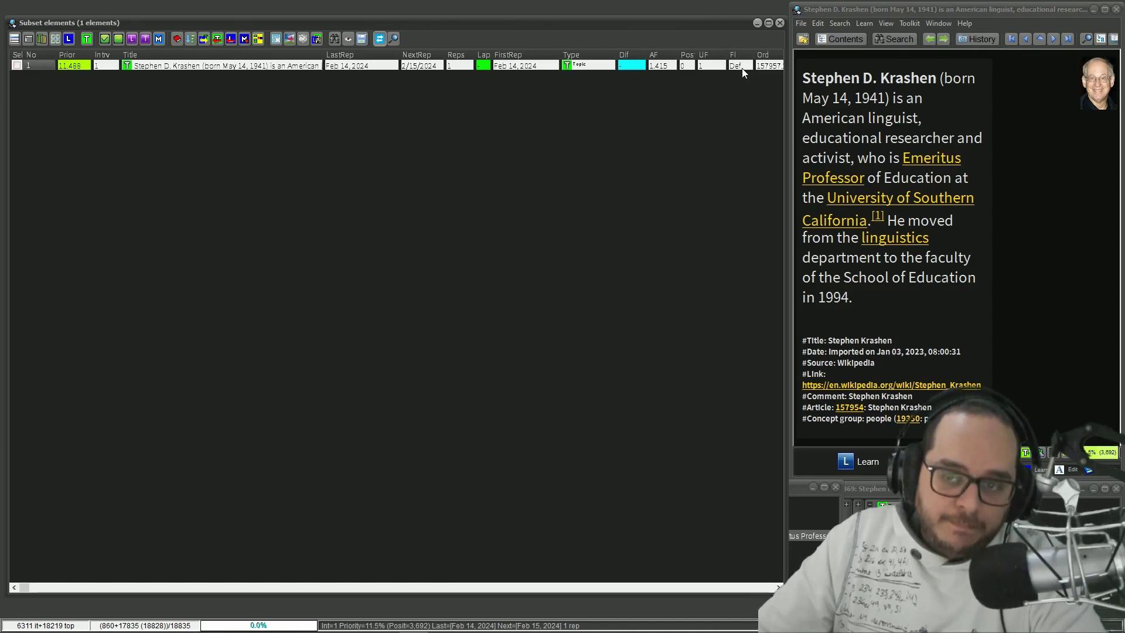
pyautogui.press('Escape')
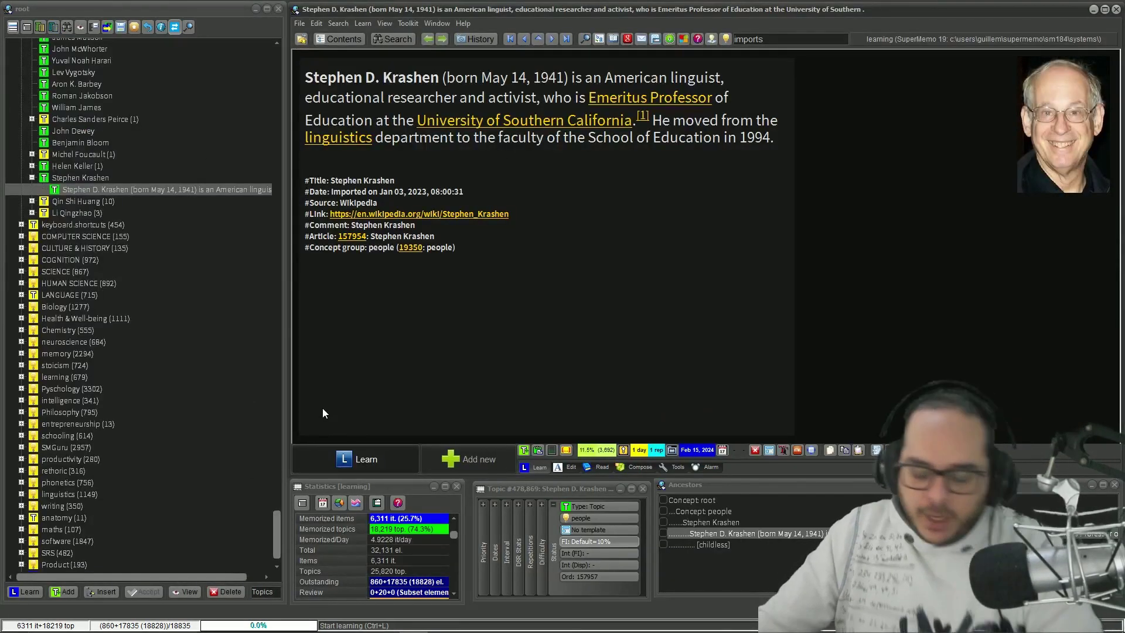